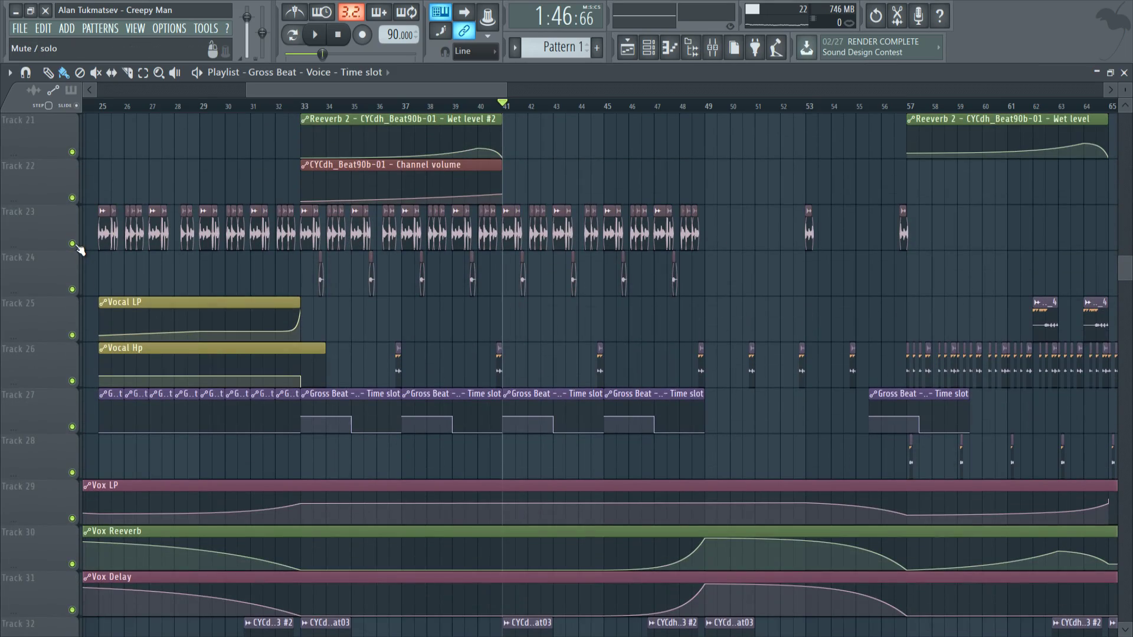
# Step: Play the song from bar 41 to about bar 48 and review the arrangement across the playlist tracks
pyautogui.rightClick(76, 245)
pyautogui.rightClick(76, 245)
pyautogui.scroll(10, 737, 254)
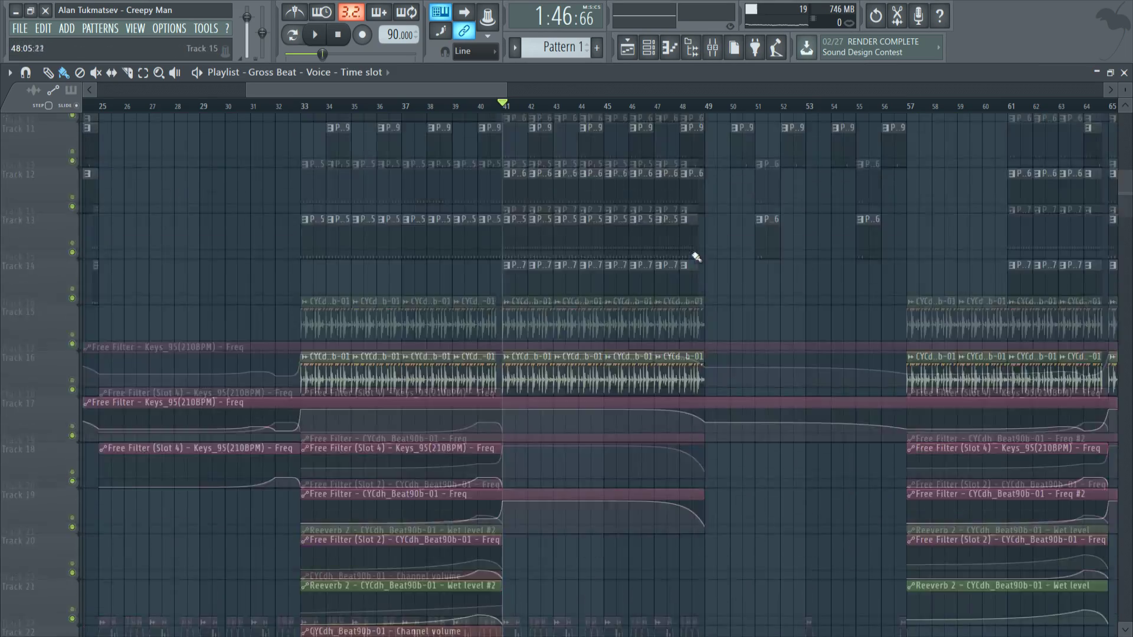
pyautogui.press('space')
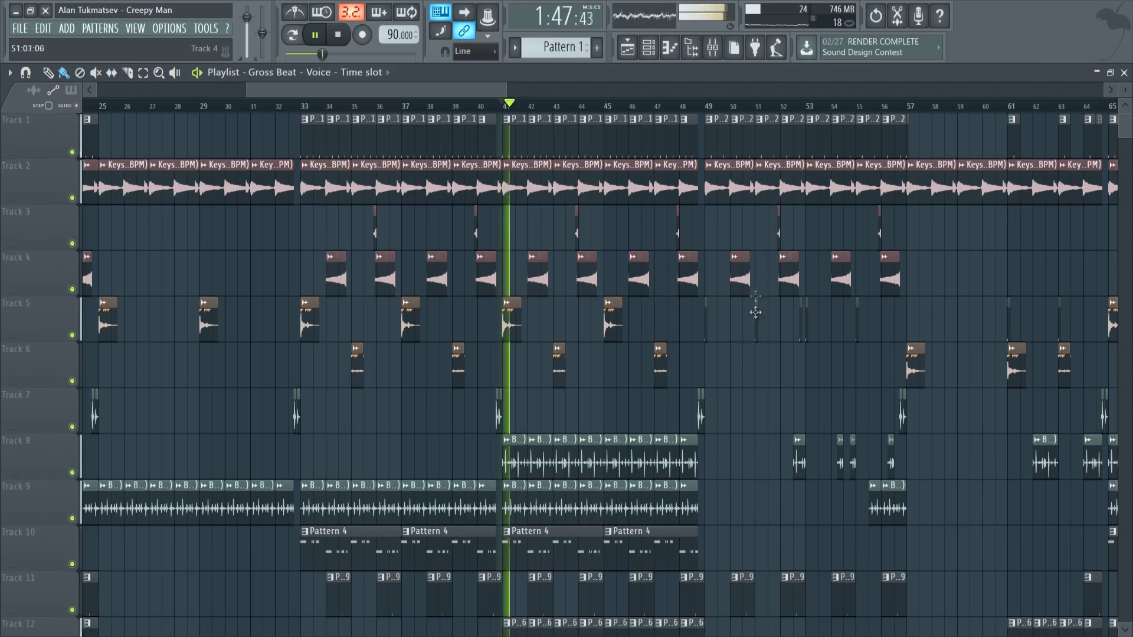
pyautogui.scroll(-7, 749, 341)
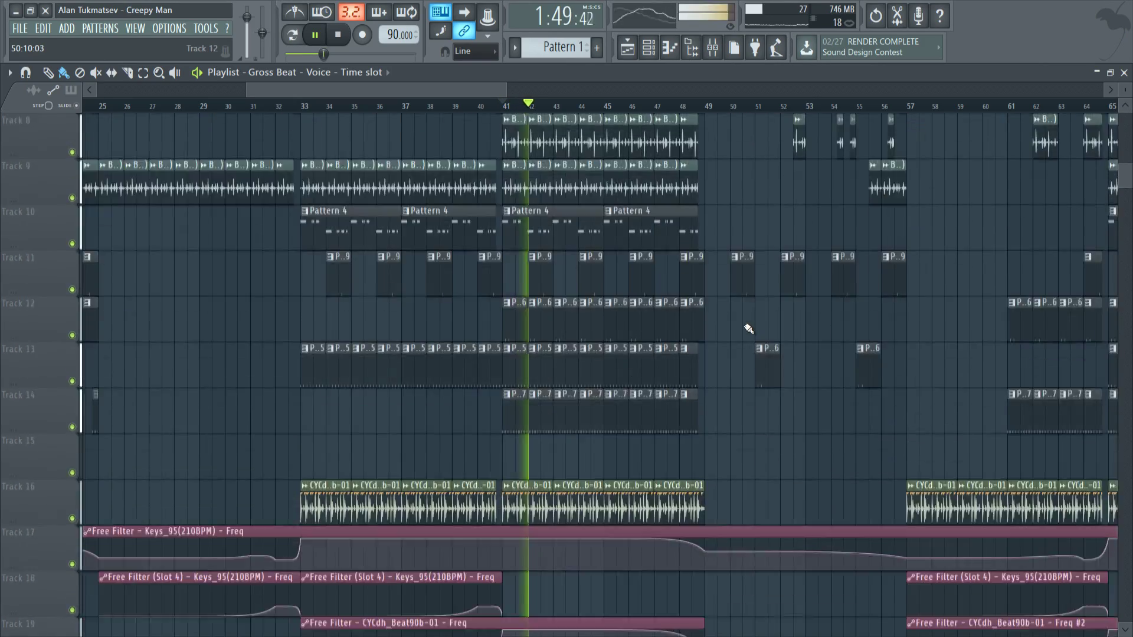
pyautogui.scroll(-4, 749, 326)
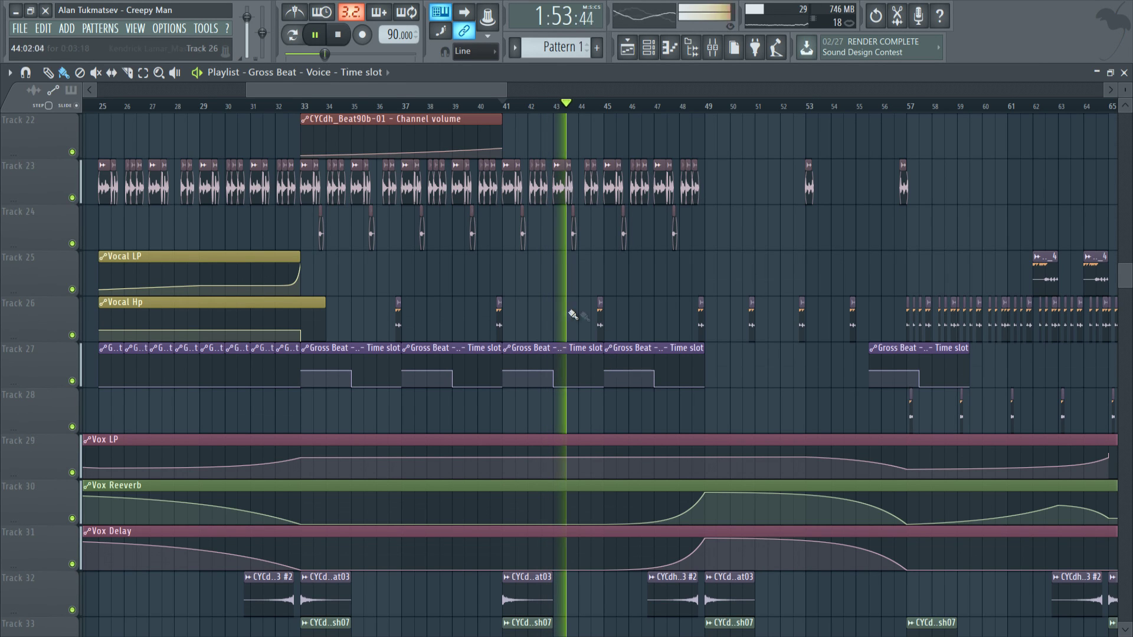
pyautogui.scroll(2, 758, 318)
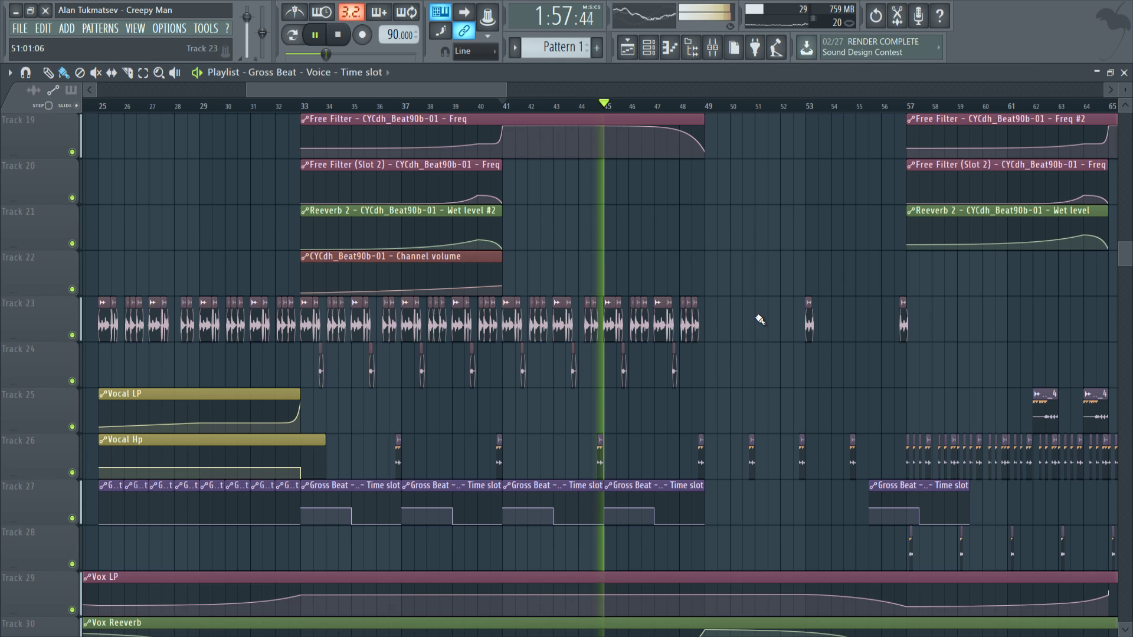
pyautogui.moveTo(482, 95); pyautogui.dragTo(522, 89)
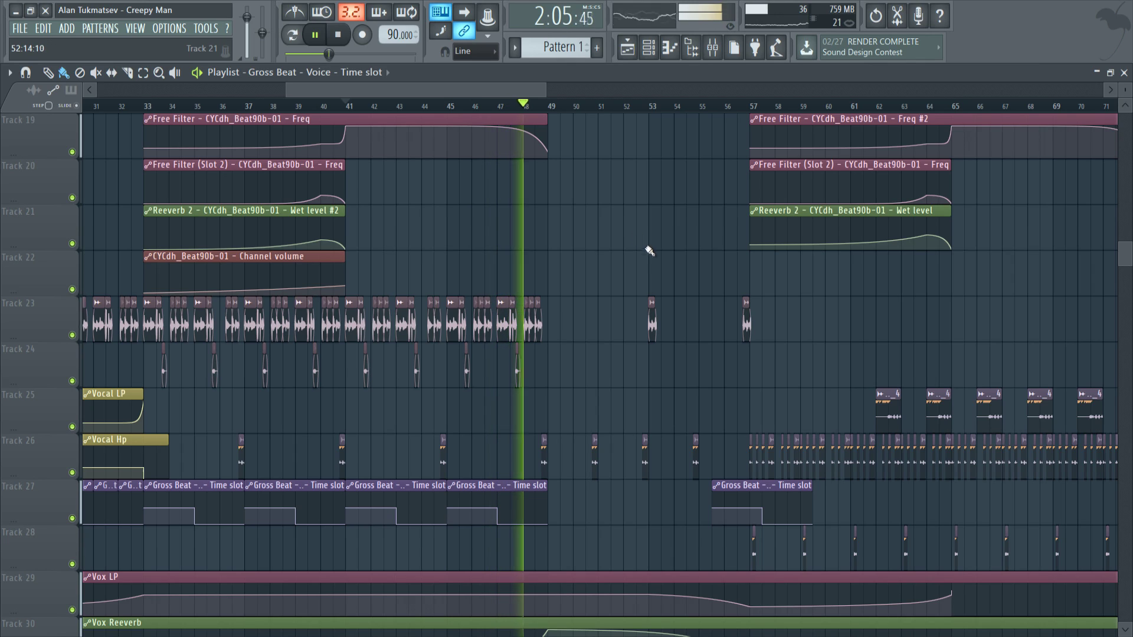
pyautogui.scroll(5, 649, 253)
pyautogui.scroll(3, 651, 259)
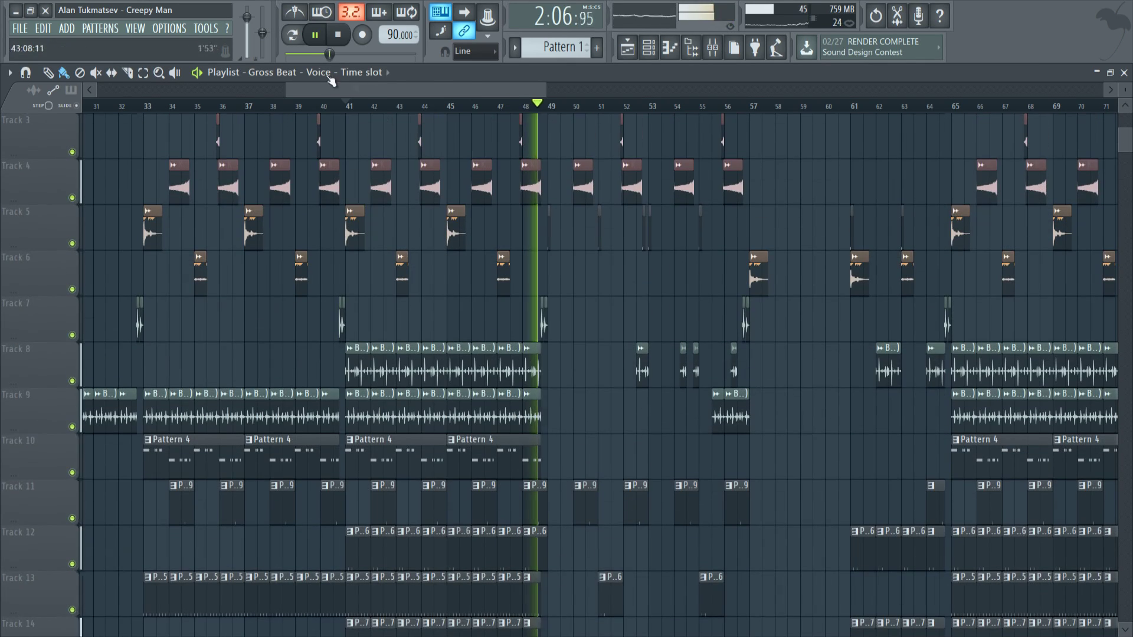
pyautogui.click(323, 39)
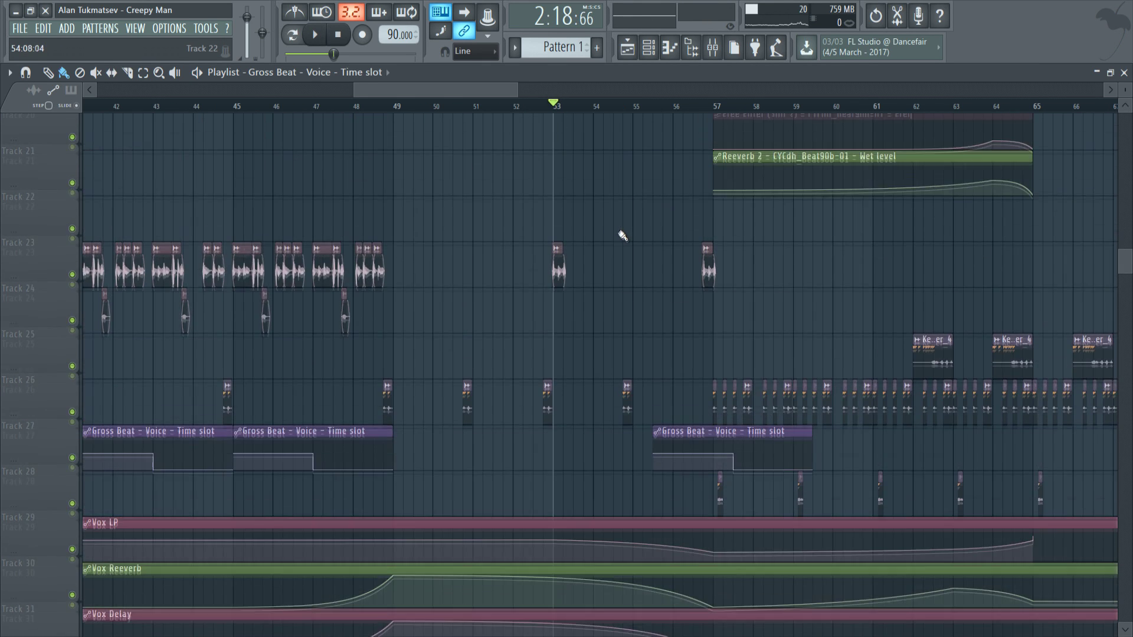
# Step: Listen to the vocal clip at bar 53 with track 23 soloed, then restore all tracks
pyautogui.scroll(2, 690, 140)
pyautogui.click(712, 47)
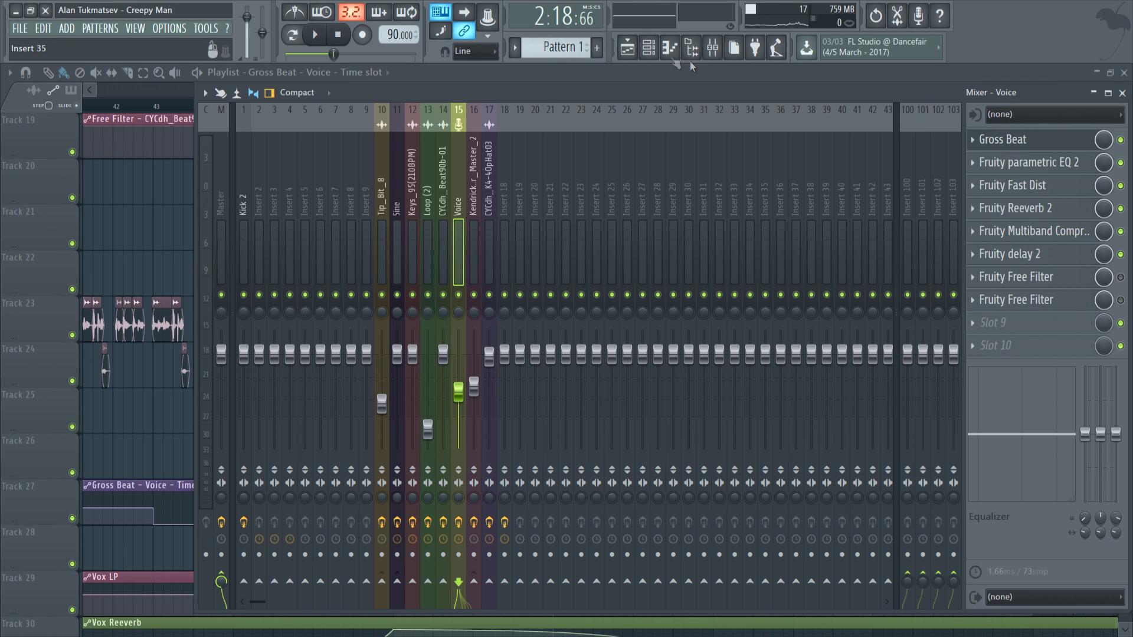
pyautogui.click(627, 47)
pyautogui.keyDown('ctrl'); pyautogui.click(72, 334); pyautogui.keyUp('ctrl')
pyautogui.press('space')
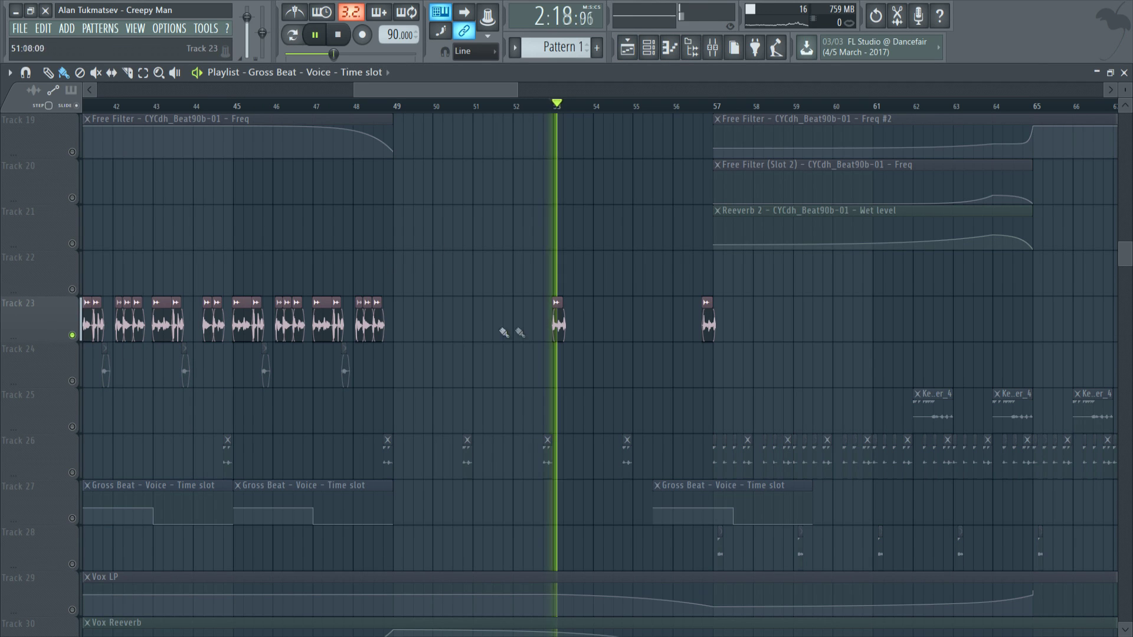
pyautogui.press('space')
pyautogui.press('space')
pyautogui.press('space')
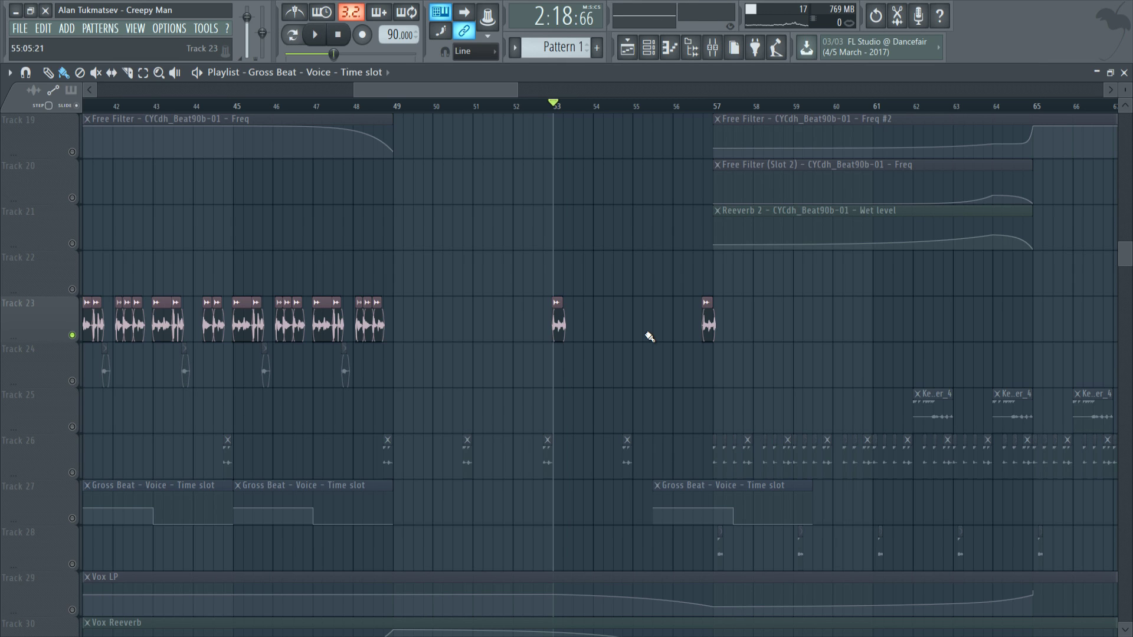
pyautogui.hotkey('ctrl', 'z')
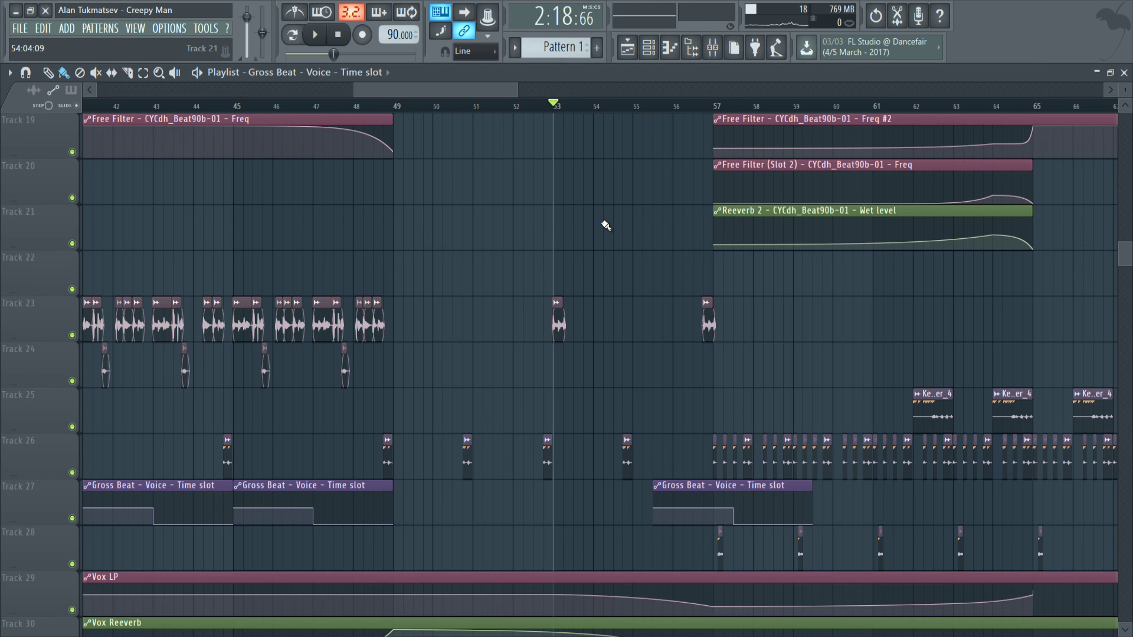
# Step: Play the full arrangement from bar 52 to hear the vocal clip at bar 53 in context
pyautogui.scroll(9, 592, 276)
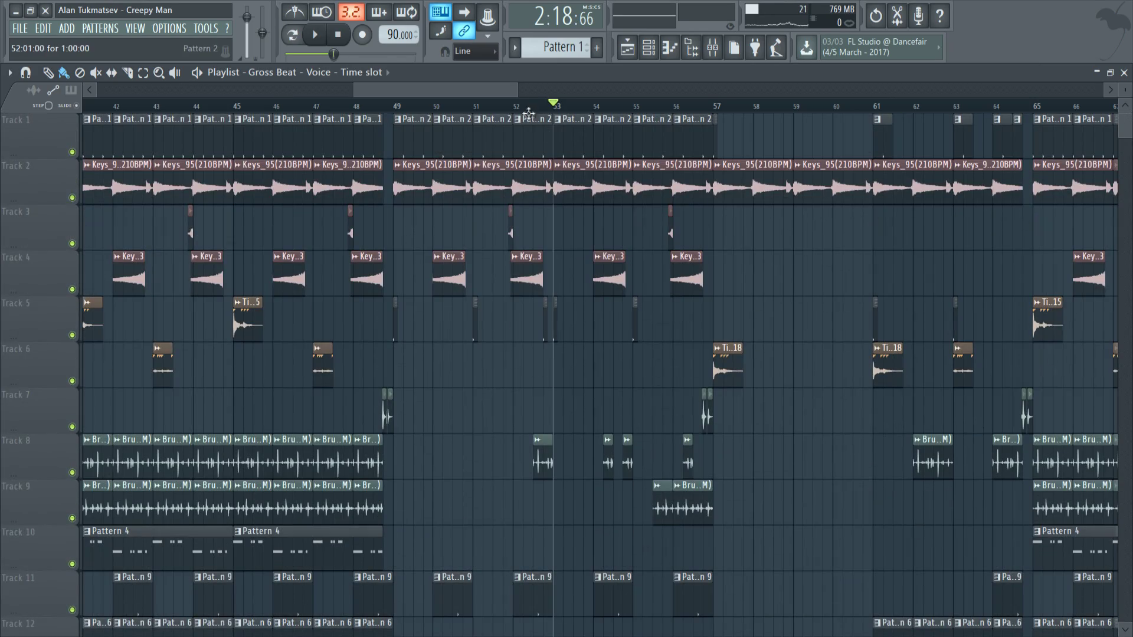
pyautogui.scroll(-8, 602, 273)
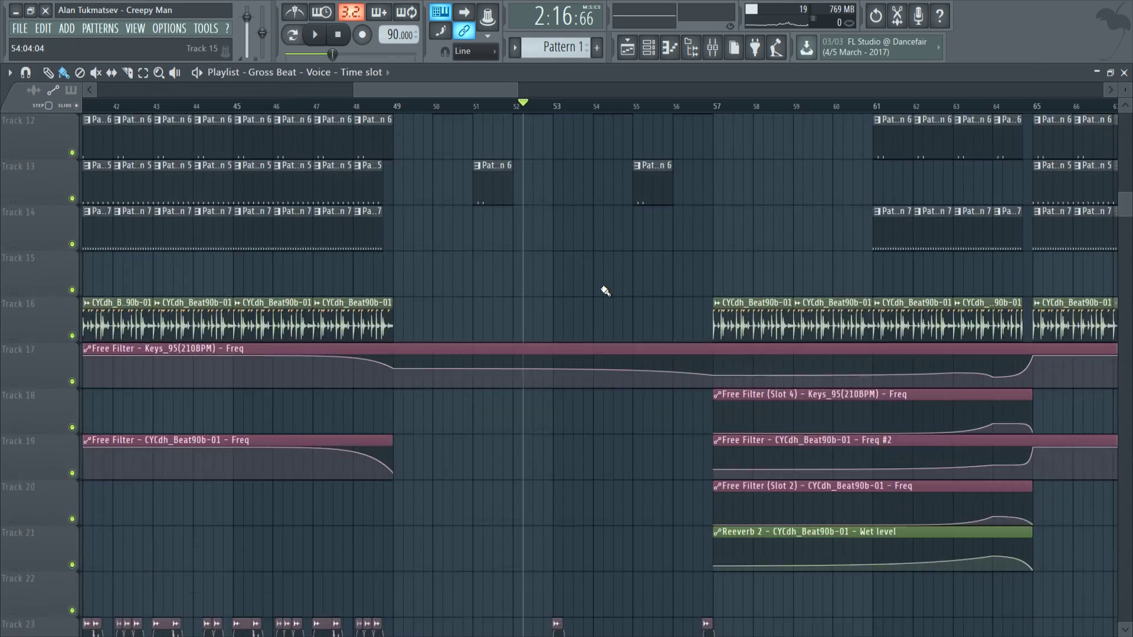
pyautogui.press('space')
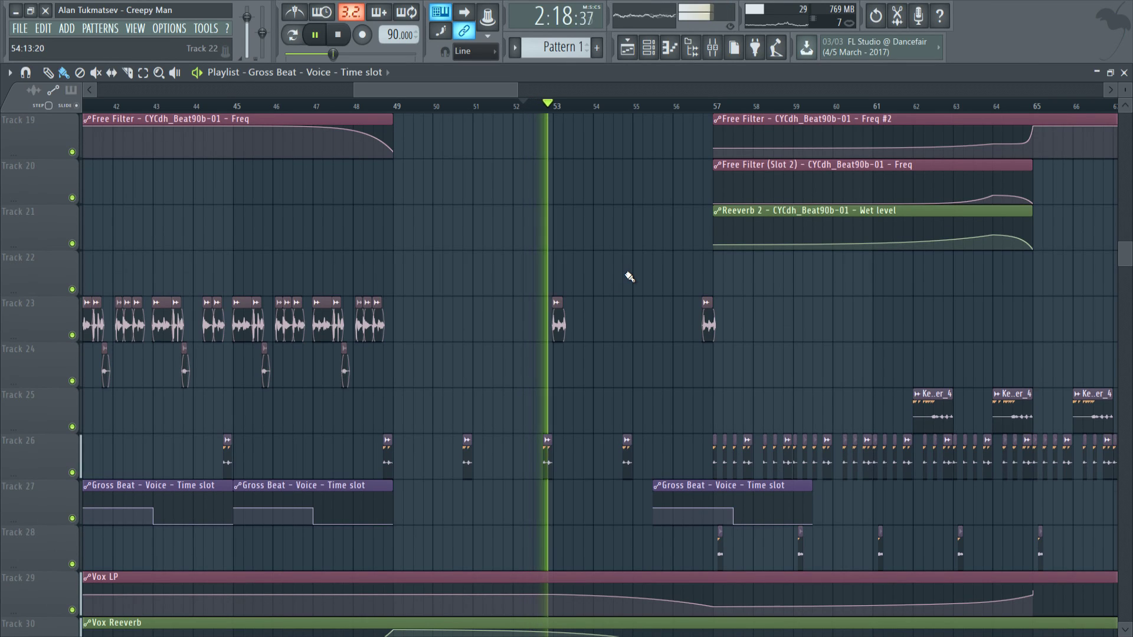
pyautogui.press('space')
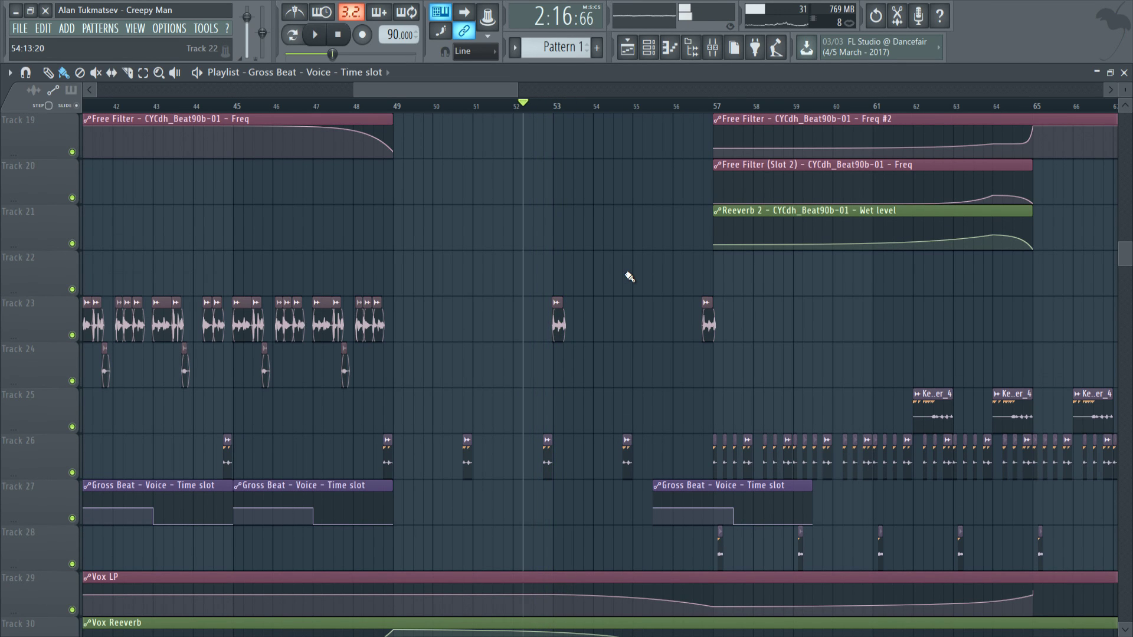
pyautogui.scroll(-2, 629, 277)
pyautogui.scroll(3, 630, 277)
# Step: Solo track 23 and play its vocal clip several times from bar 53
pyautogui.click(554, 106)
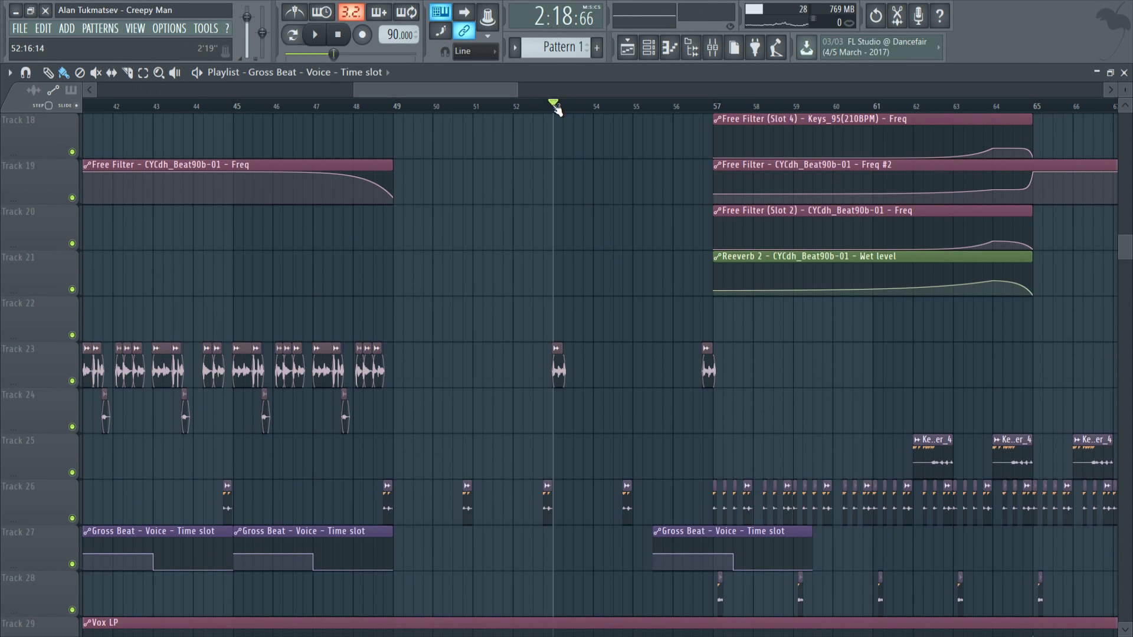
pyautogui.rightClick(72, 381)
pyautogui.moveTo(516, 87); pyautogui.dragTo(437, 91)
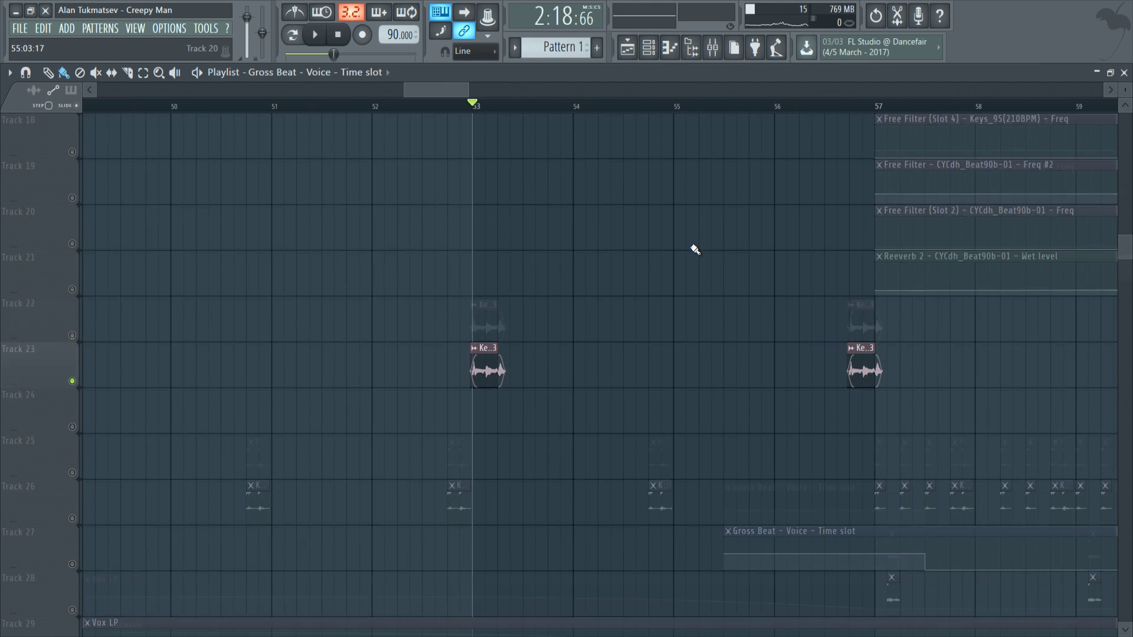
pyautogui.scroll(-3, 695, 249)
pyautogui.press('space')
pyautogui.press('space')
pyautogui.press('space')
pyautogui.press('space')
pyautogui.press('space')
pyautogui.press('space')
pyautogui.press('space')
pyautogui.press('space')
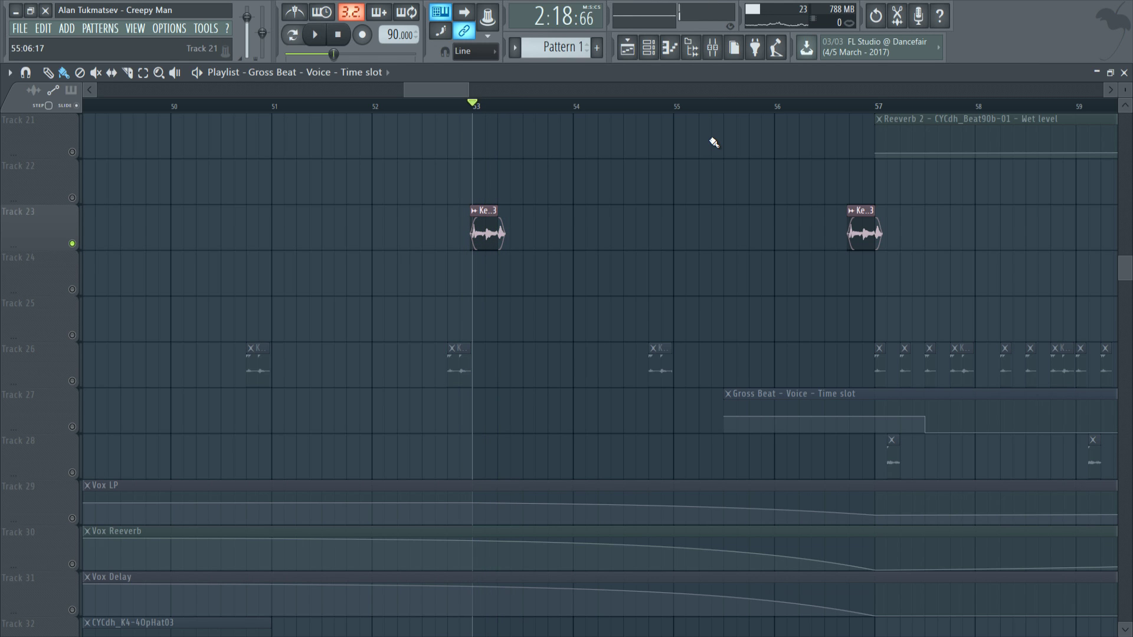
# Step: Select the half bar starting at bar 53 as the playback range and play it
pyautogui.moveTo(474, 89); pyautogui.dragTo(482, 89)
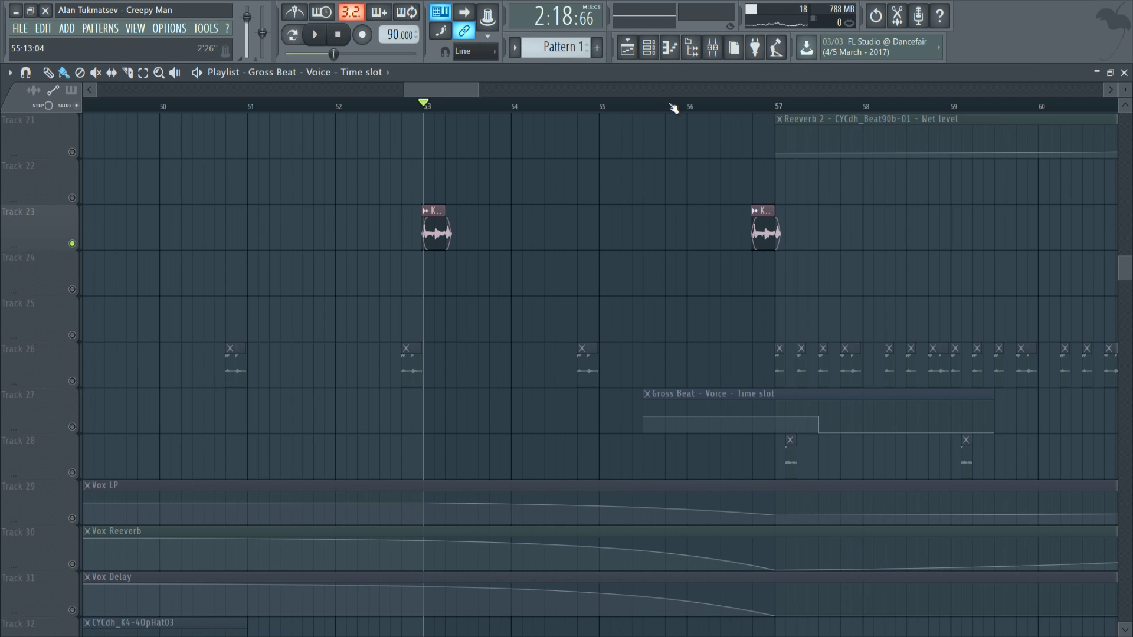
pyautogui.moveTo(427, 110); pyautogui.dragTo(464, 89)
pyautogui.scroll(2, 682, 236)
pyautogui.press('space')
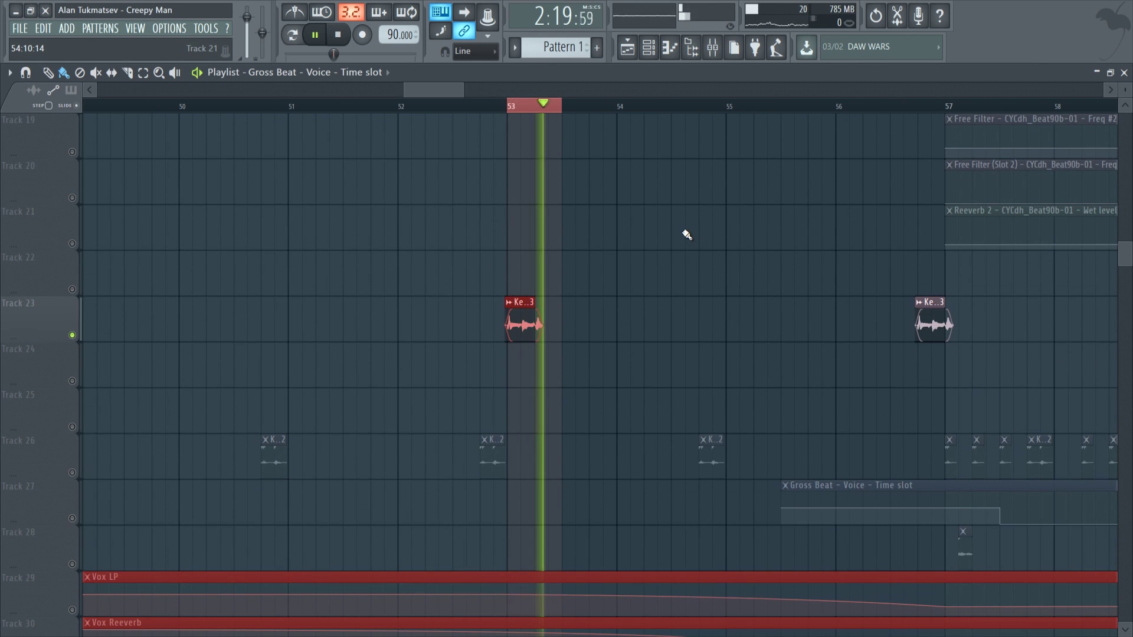
pyautogui.press('space')
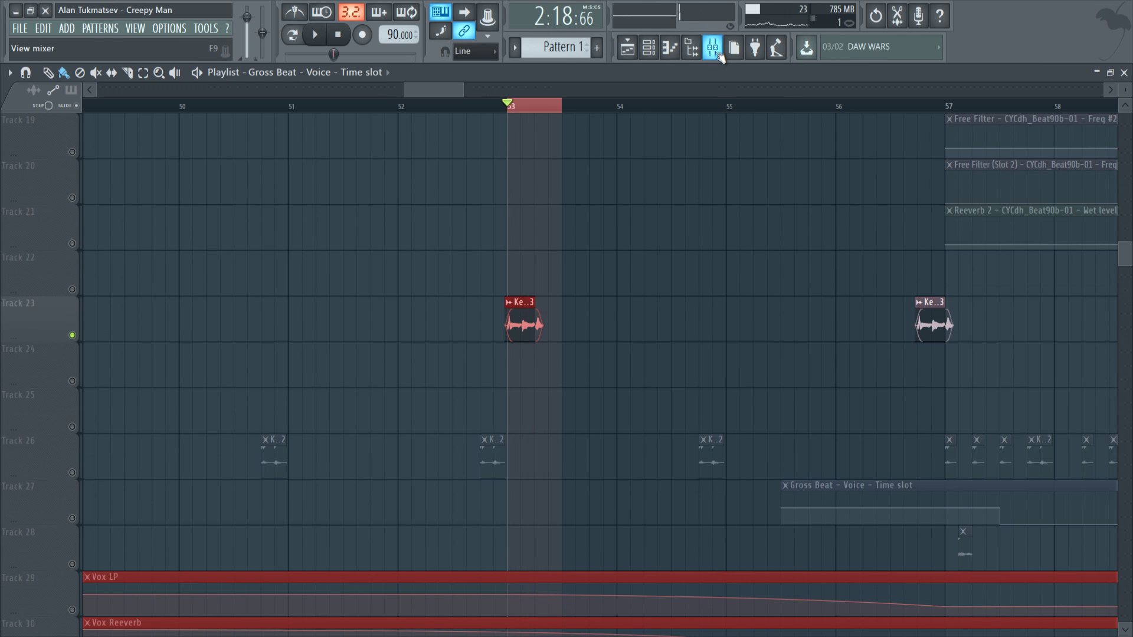
# Step: Load Gross Beat into effect slot 1 of the Voice mixer track
pyautogui.click(712, 47)
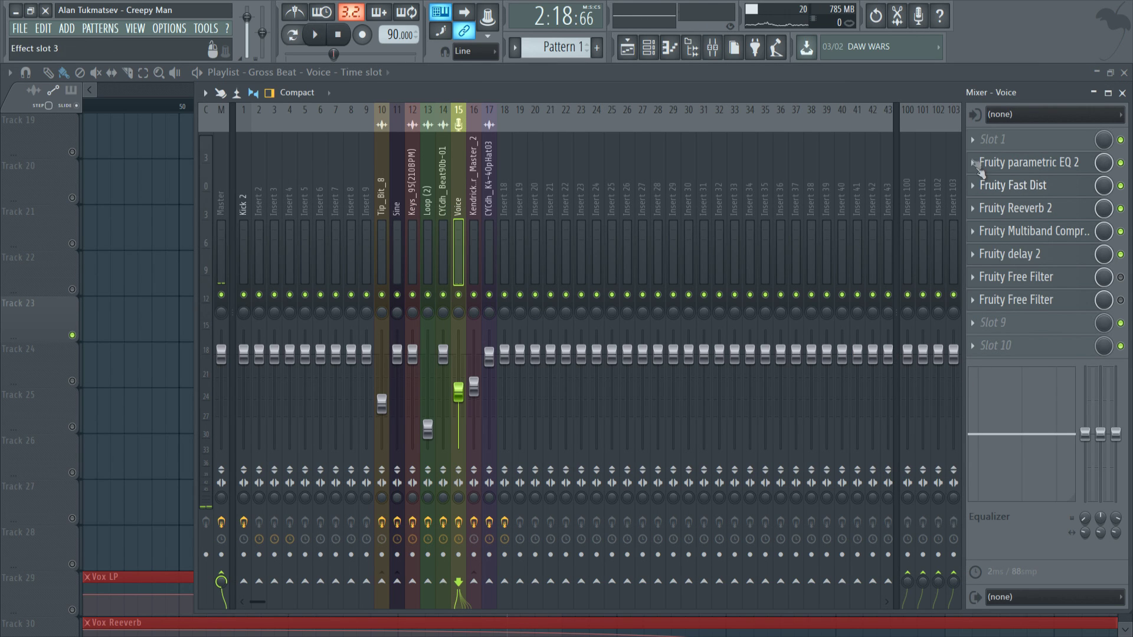
pyautogui.click(971, 142)
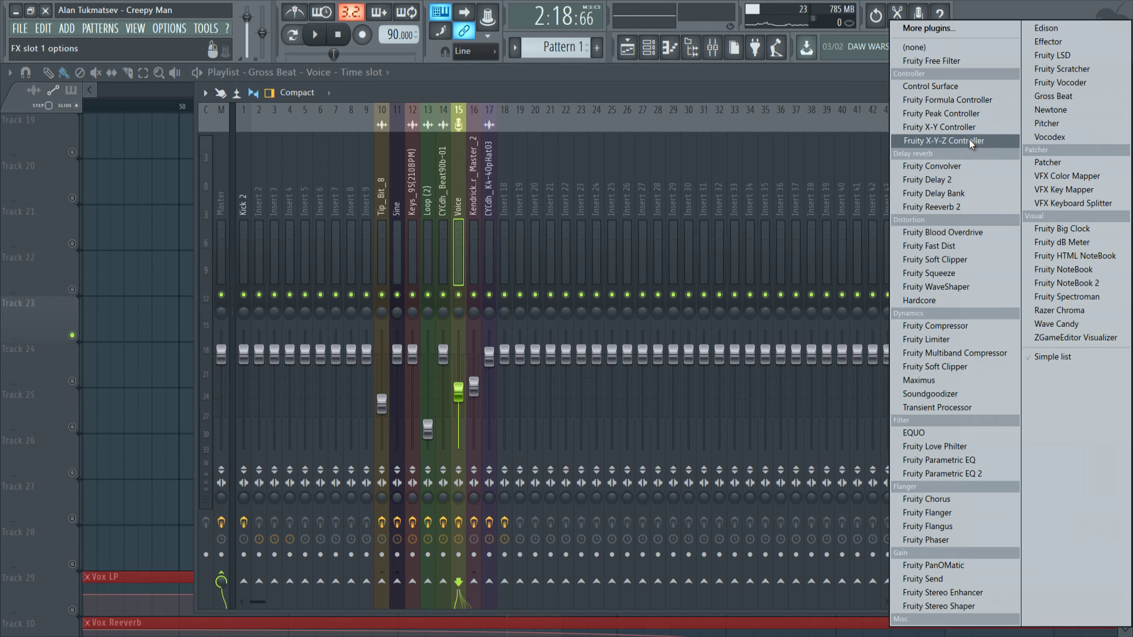
pyautogui.click(1061, 97)
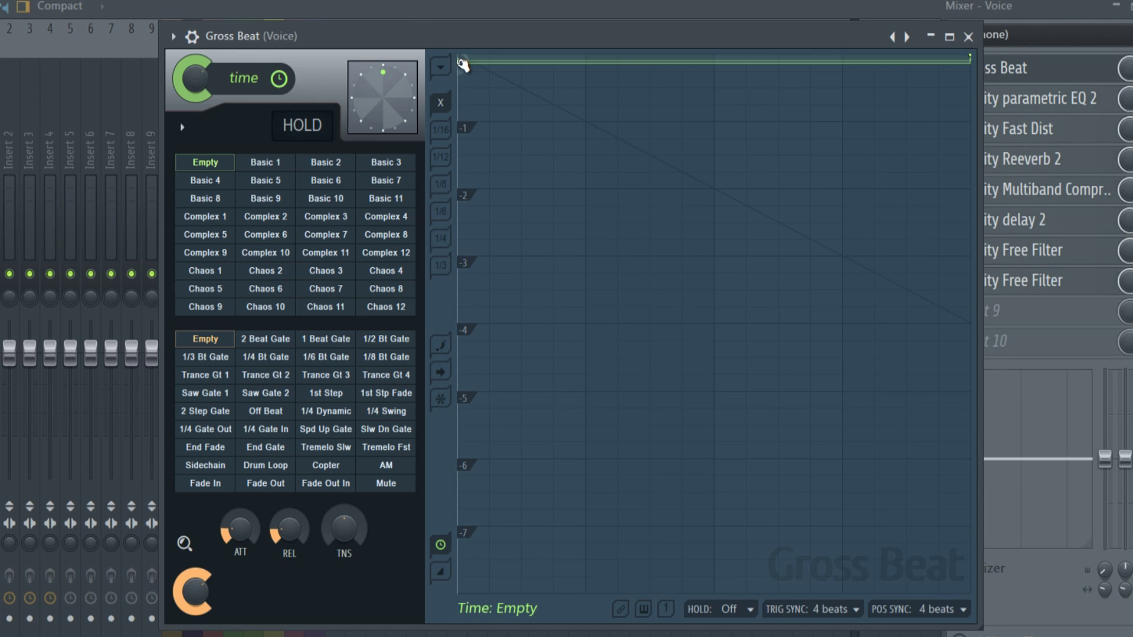
# Step: Add two points along the diagonal of Gross Beat's Empty time envelope, at half a beat and one beat, and set both to Single curve
pyautogui.click(521, 90)
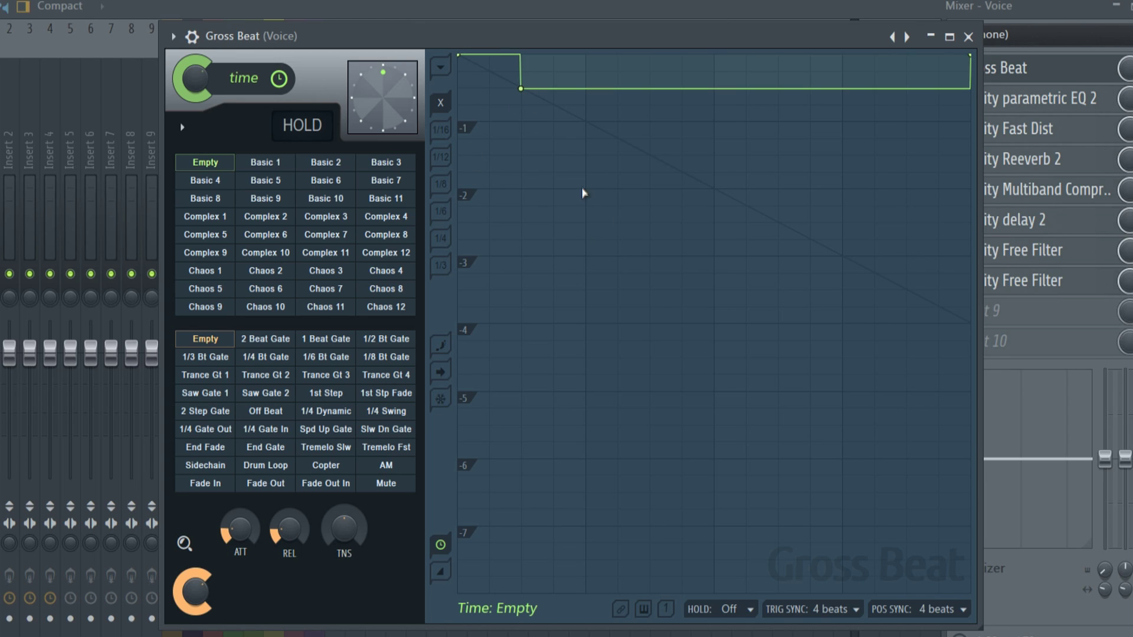
pyautogui.click(587, 125)
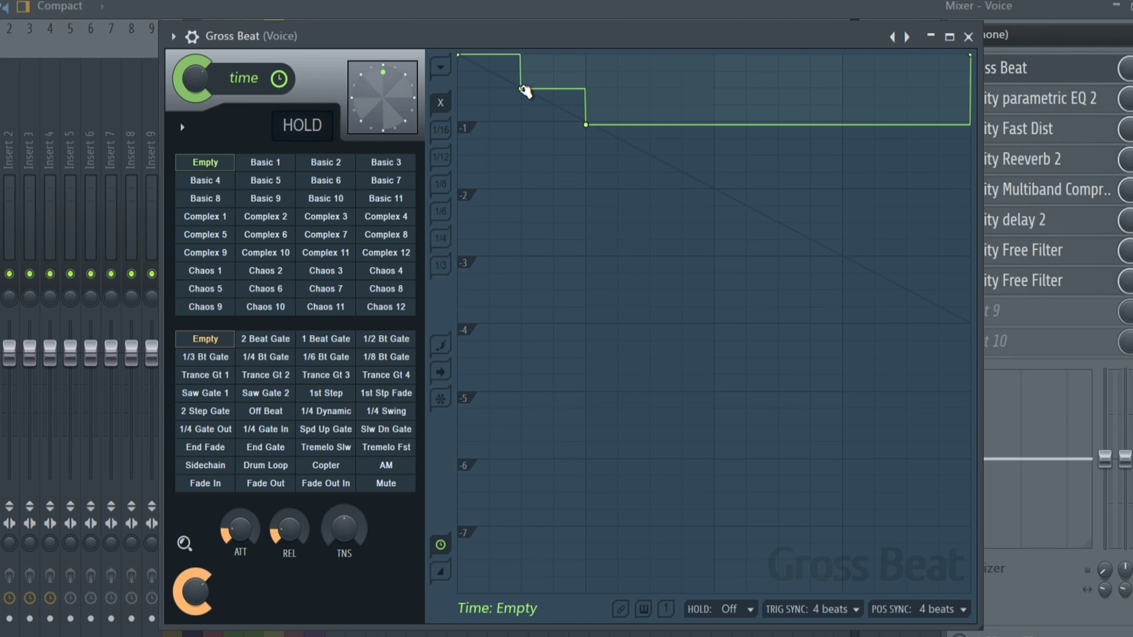
pyautogui.rightClick(522, 90)
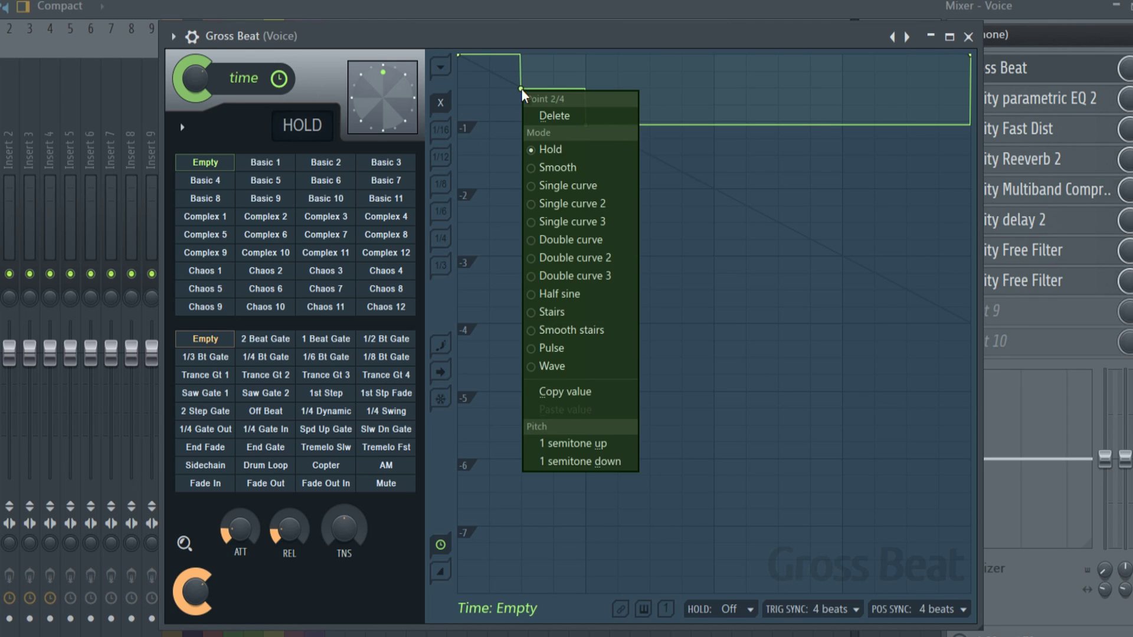
pyautogui.click(567, 185)
pyautogui.rightClick(593, 117)
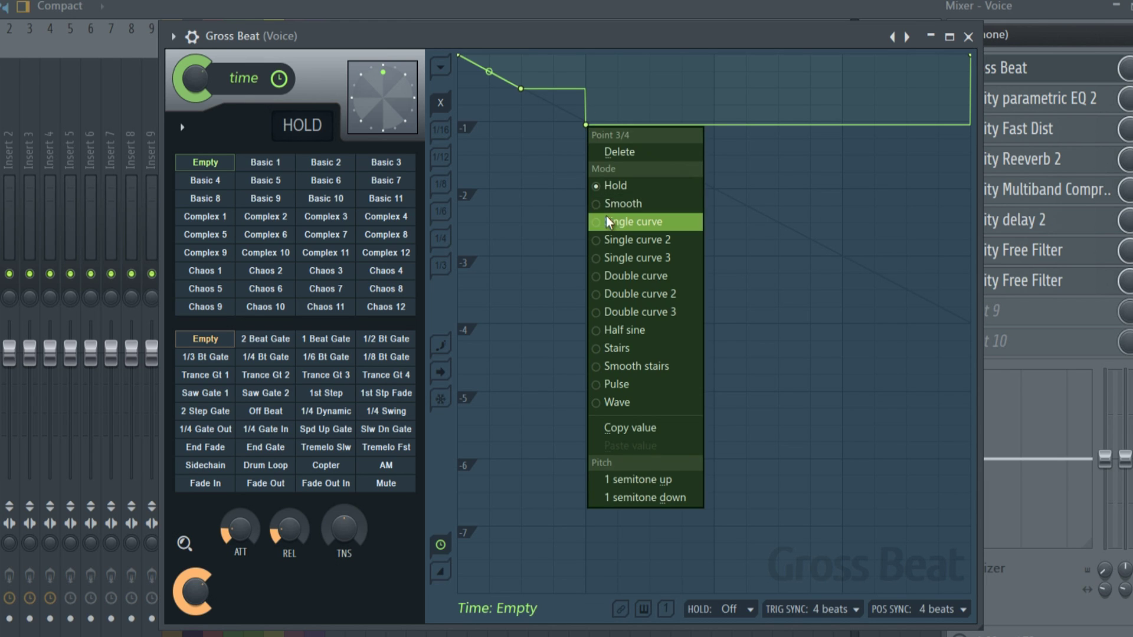
pyautogui.click(632, 221)
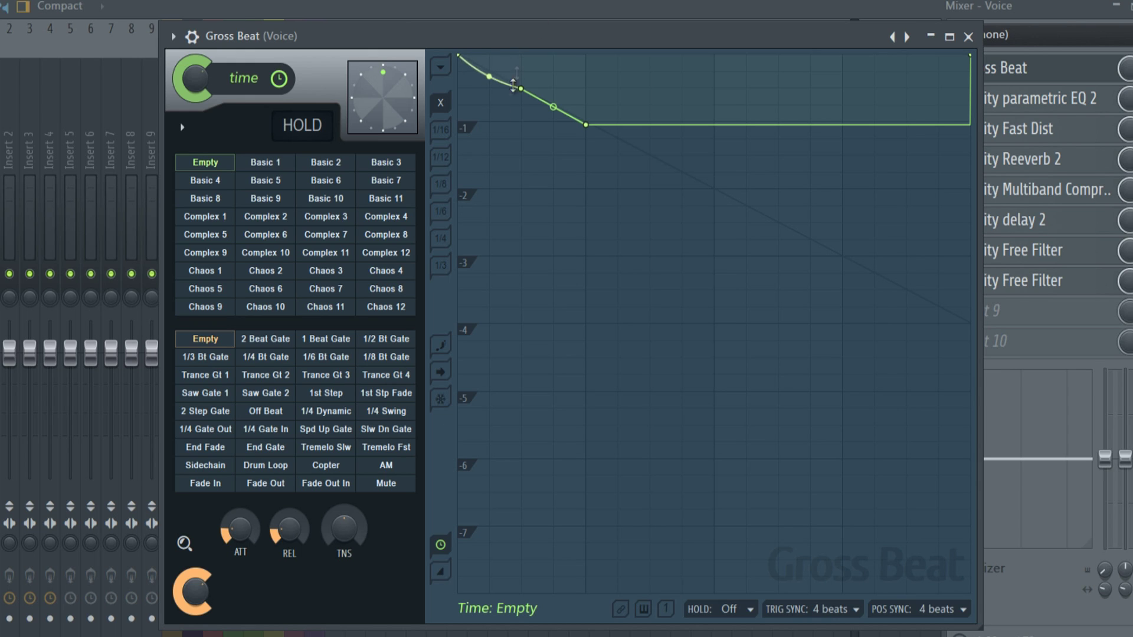
# Step: Return the time envelope vertically to the top line at one beat and add a point just after half a beat to curve the second slope
pyautogui.moveTo(587, 125); pyautogui.dragTo(590, 54)
pyautogui.moveTo(587, 100); pyautogui.dragTo(588, 126)
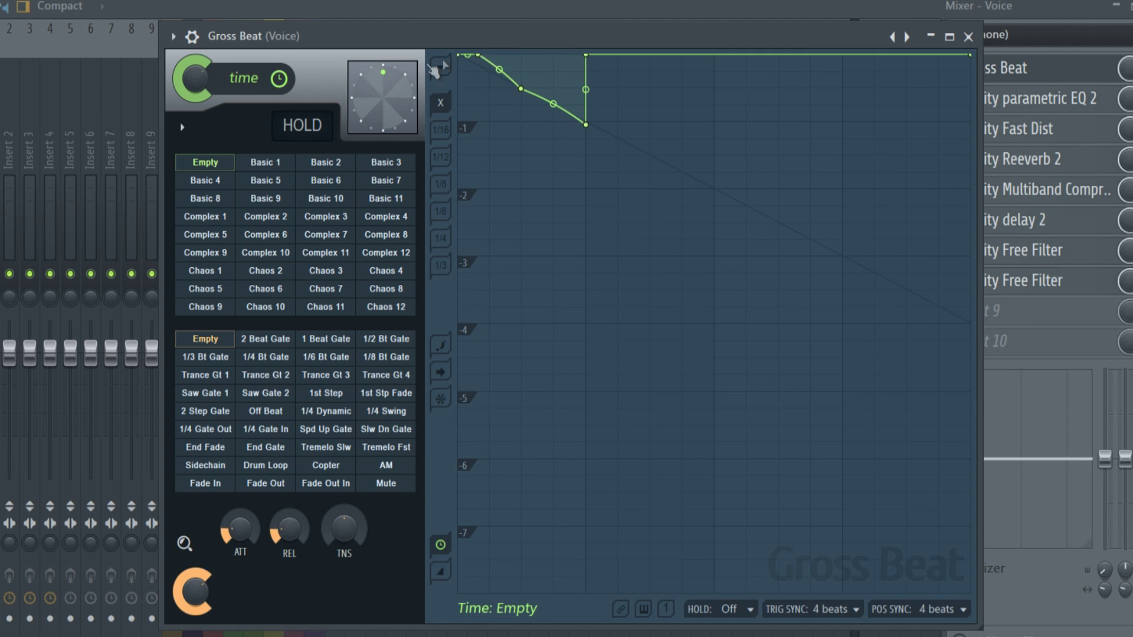
pyautogui.moveTo(538, 95); pyautogui.dragTo(538, 88)
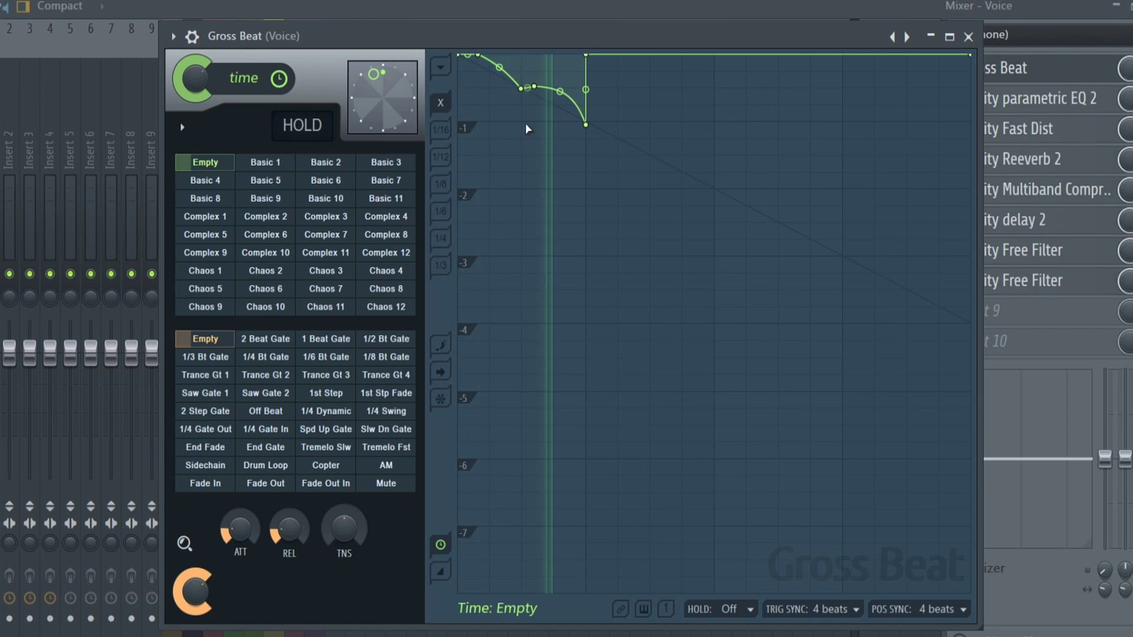
# Step: Play the selected vocal range to check how the Gross Beat time envelope sounds
pyautogui.press('space')
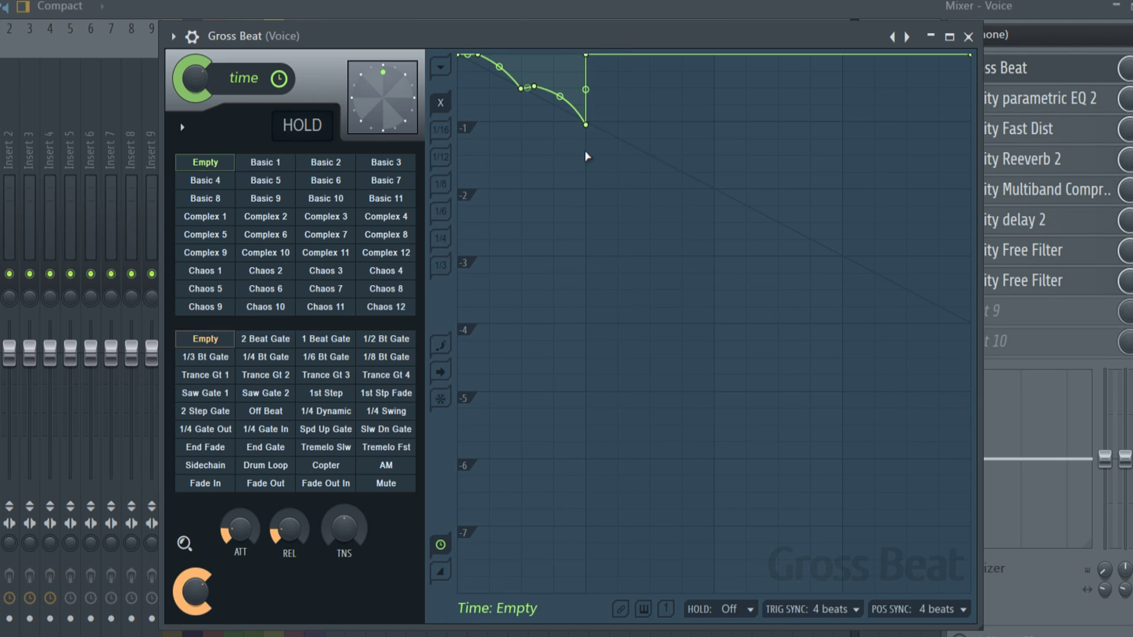
pyautogui.press('space')
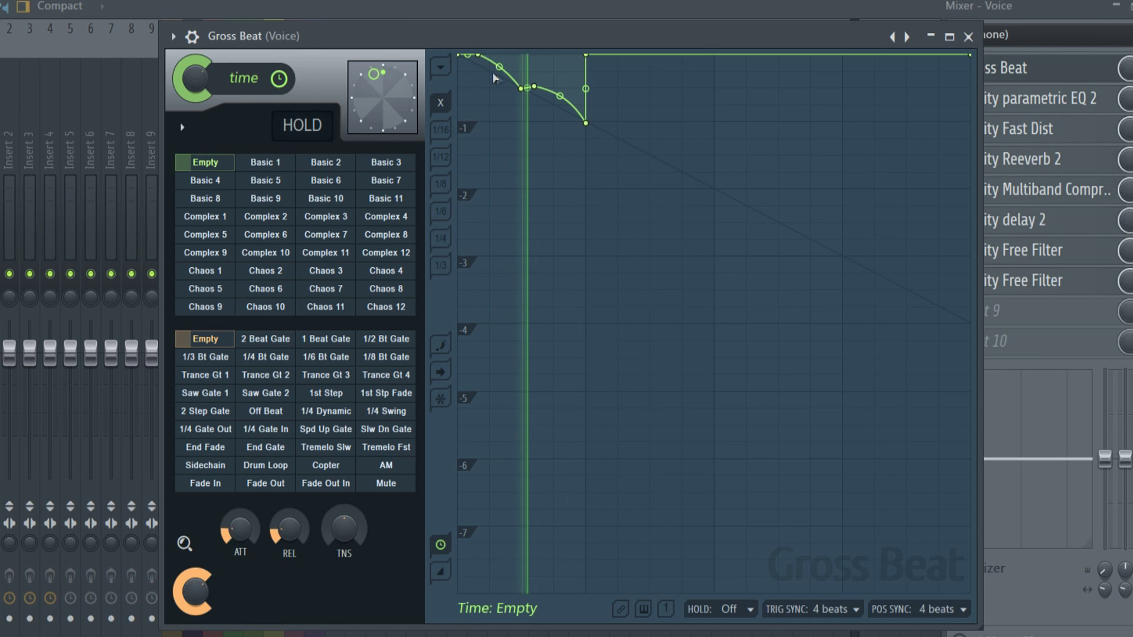
pyautogui.press('space')
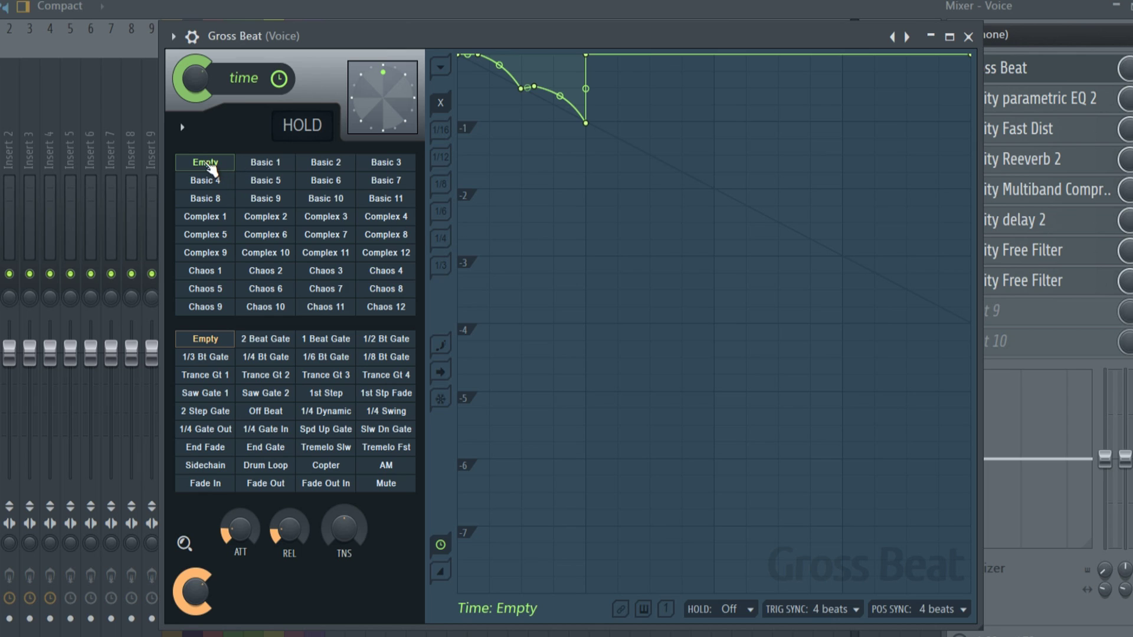
# Step: Replay the selected vocal range several times to audition the curved slopes of Gross Beat's Empty time envelope
pyautogui.press('space')
pyautogui.press('space')
pyautogui.press('space')
pyautogui.press('space')
pyautogui.press('space')
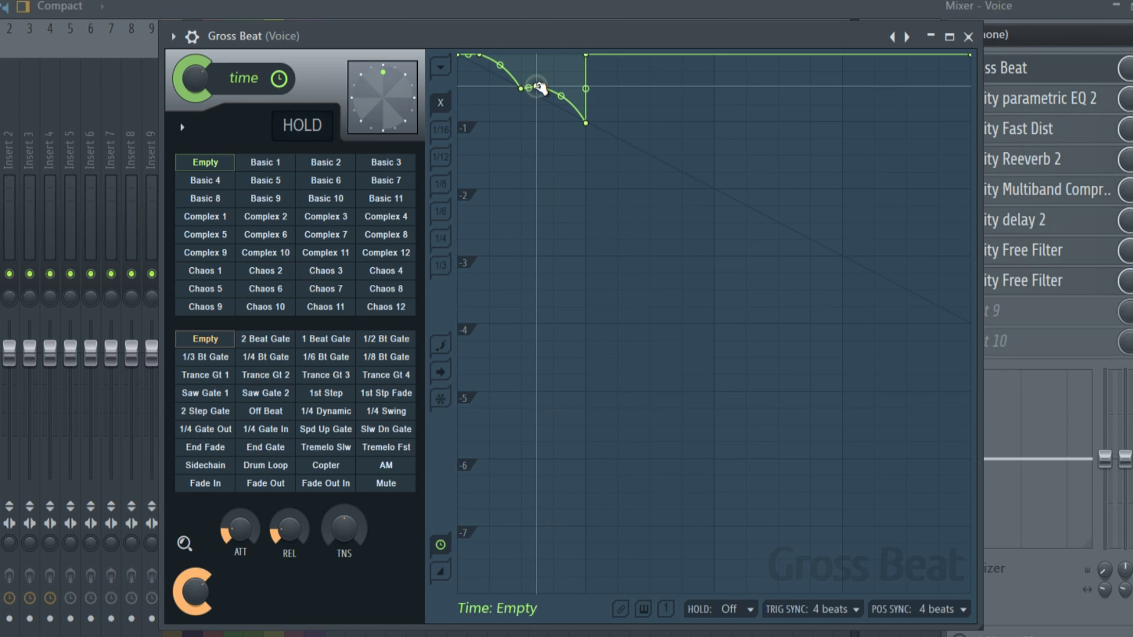
pyautogui.press('space')
pyautogui.press('space')
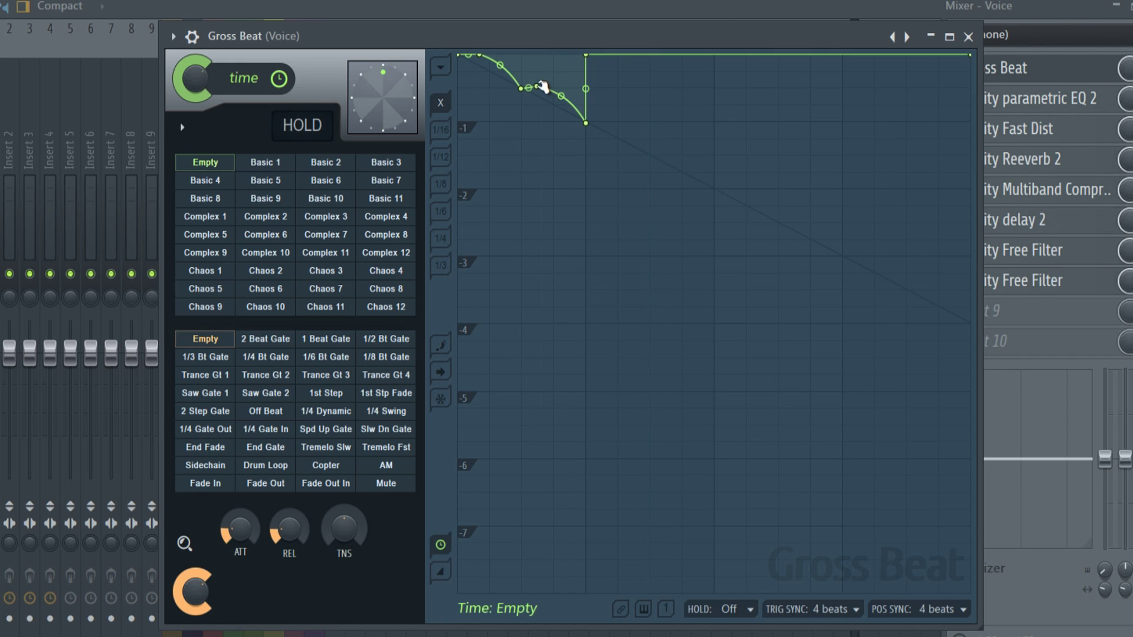
pyautogui.press('space')
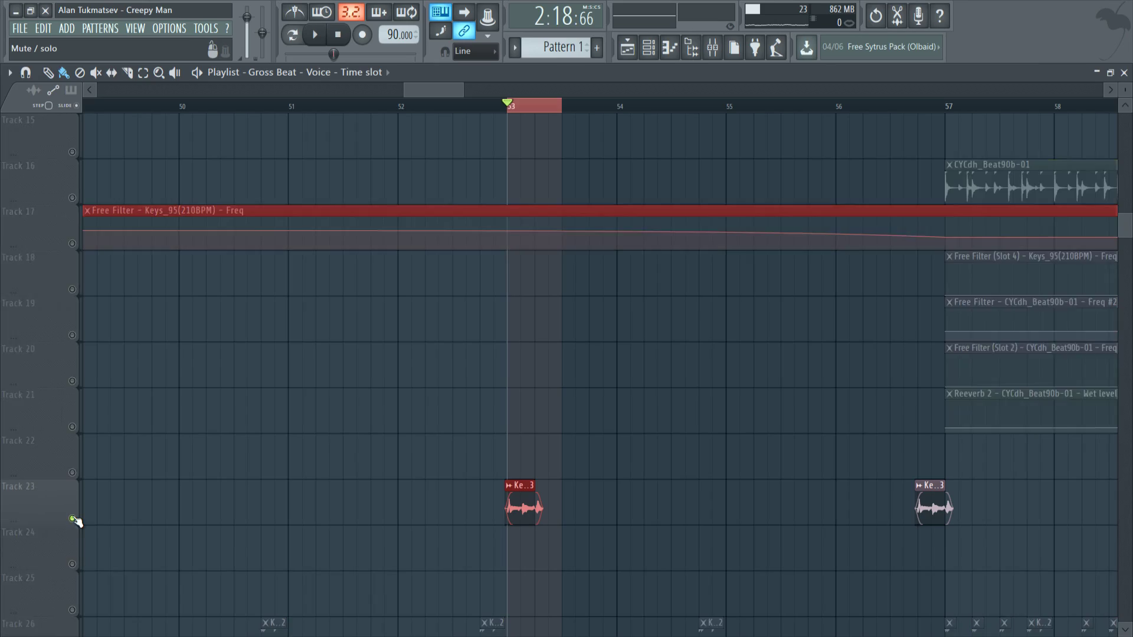
# Step: Play the arrangement from bar 41 and examine the vocal clips and Gross Beat time slot automation on Tracks 23 to 27
pyautogui.scroll(-6, 469, 107)
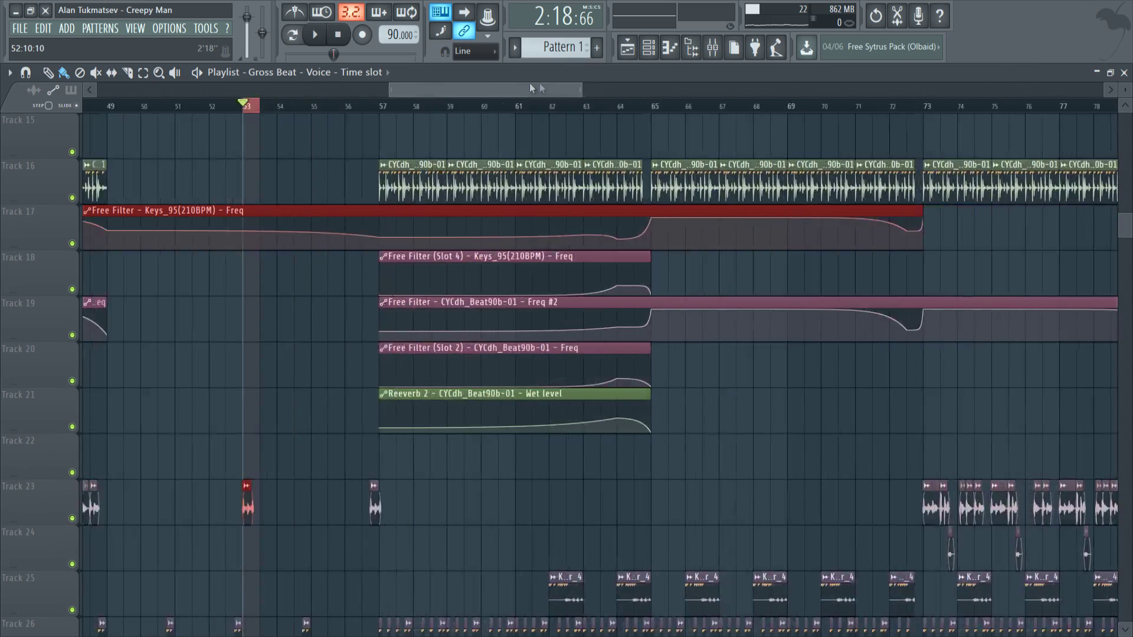
pyautogui.scroll(6, 620, 177)
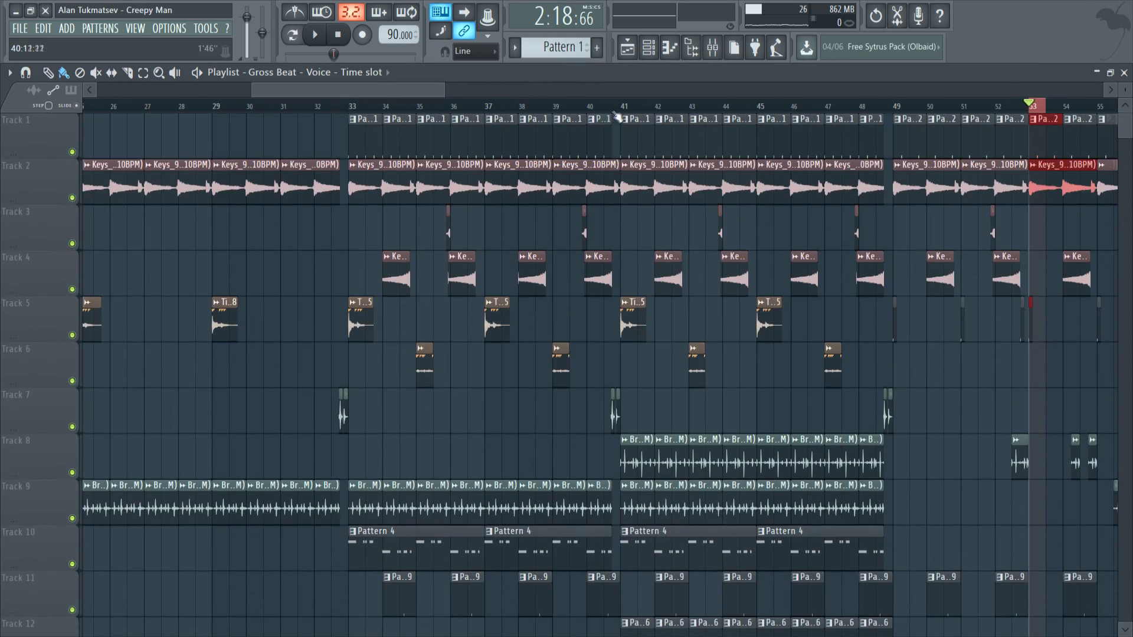
pyautogui.click(615, 112)
pyautogui.press('space')
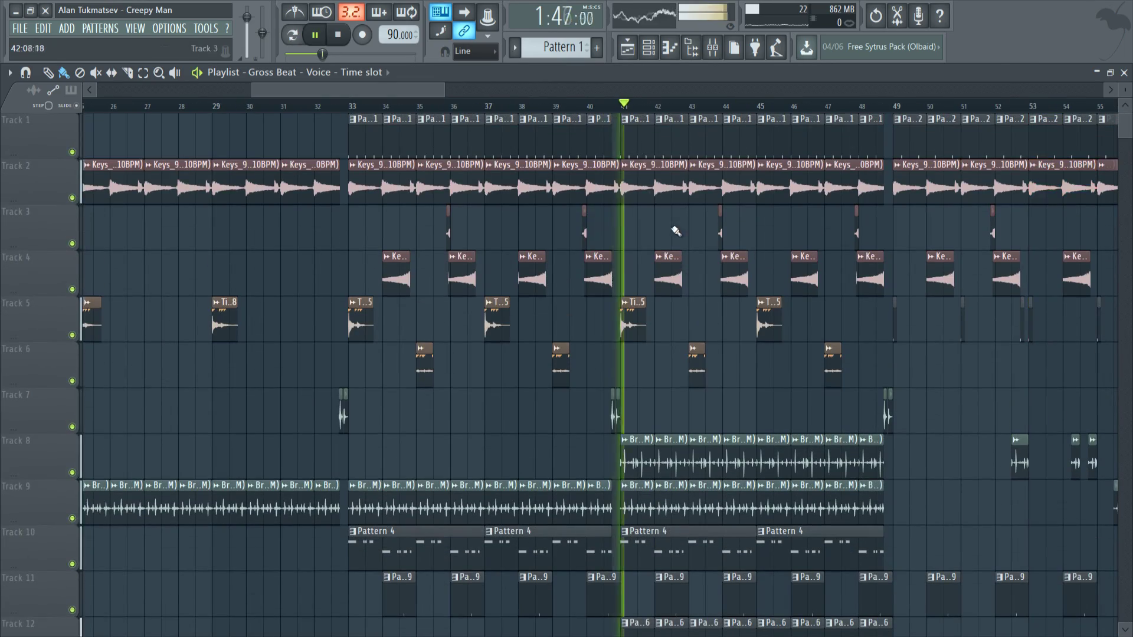
pyautogui.scroll(-6, 684, 236)
pyautogui.scroll(-3, 696, 237)
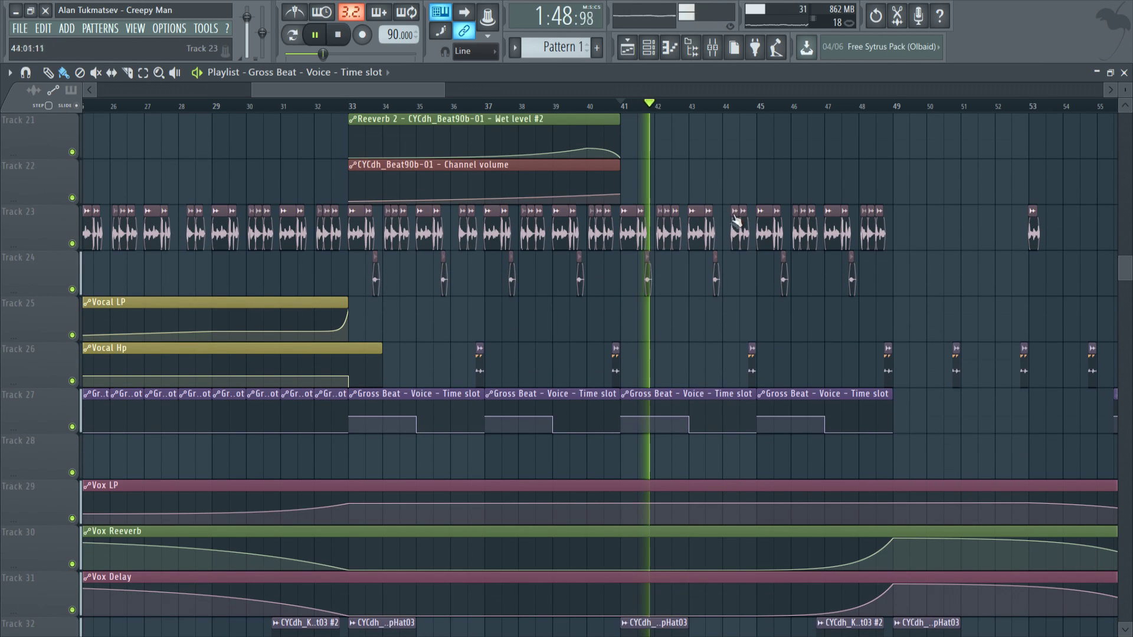
pyautogui.moveTo(430, 88); pyautogui.dragTo(452, 86)
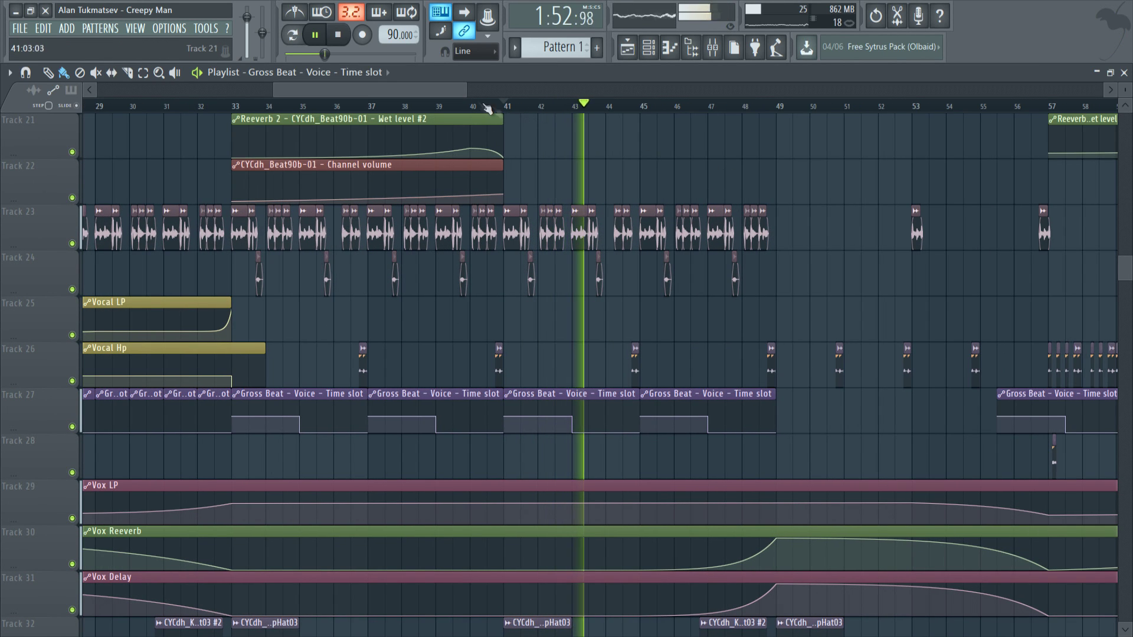
pyautogui.moveTo(443, 88); pyautogui.dragTo(512, 90)
pyautogui.press('space')
pyautogui.scroll(7, 599, 213)
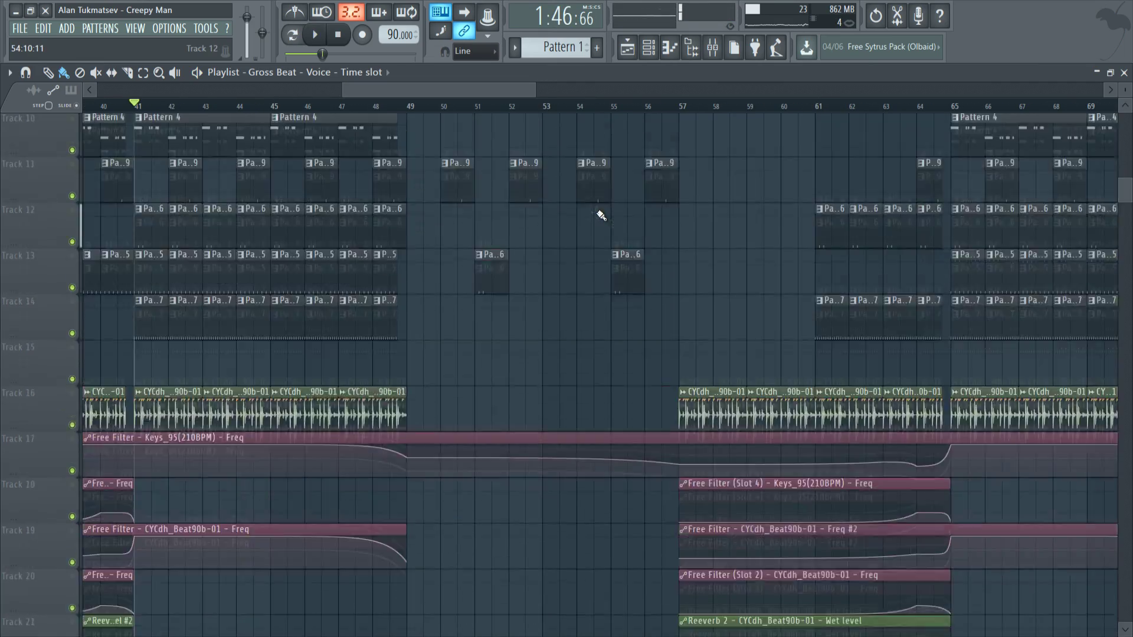
# Step: Play the arrangement from bar 53 to hear the vocal effect in context, and reset the playback position to bar 53
pyautogui.click(543, 107)
pyautogui.scroll(-8, 662, 359)
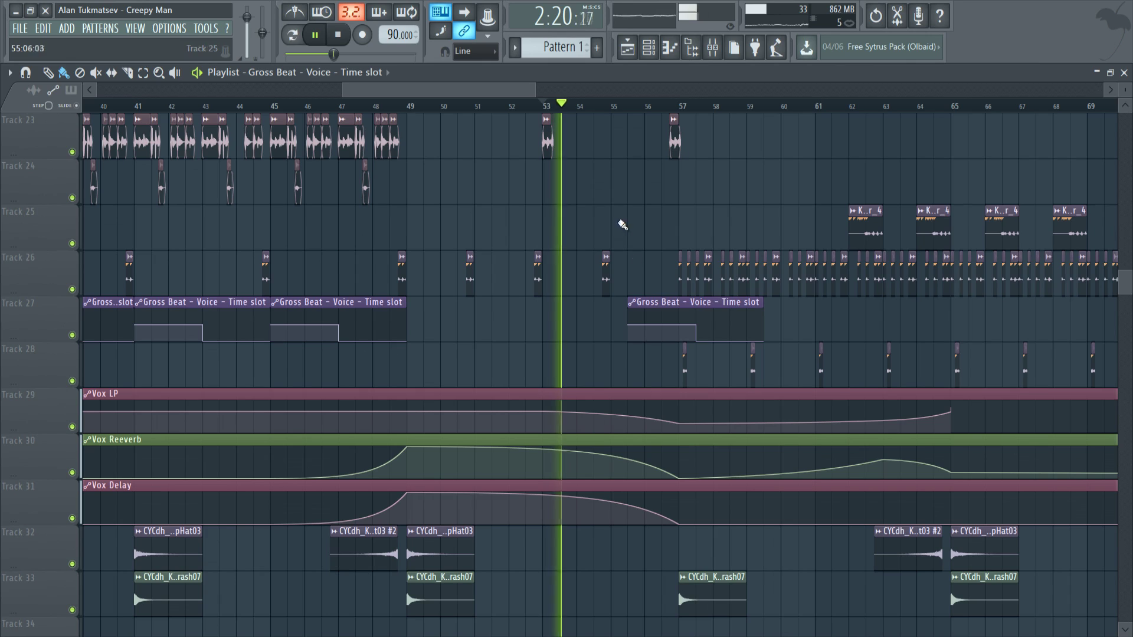
pyautogui.click(544, 109)
pyautogui.scroll(5, 633, 259)
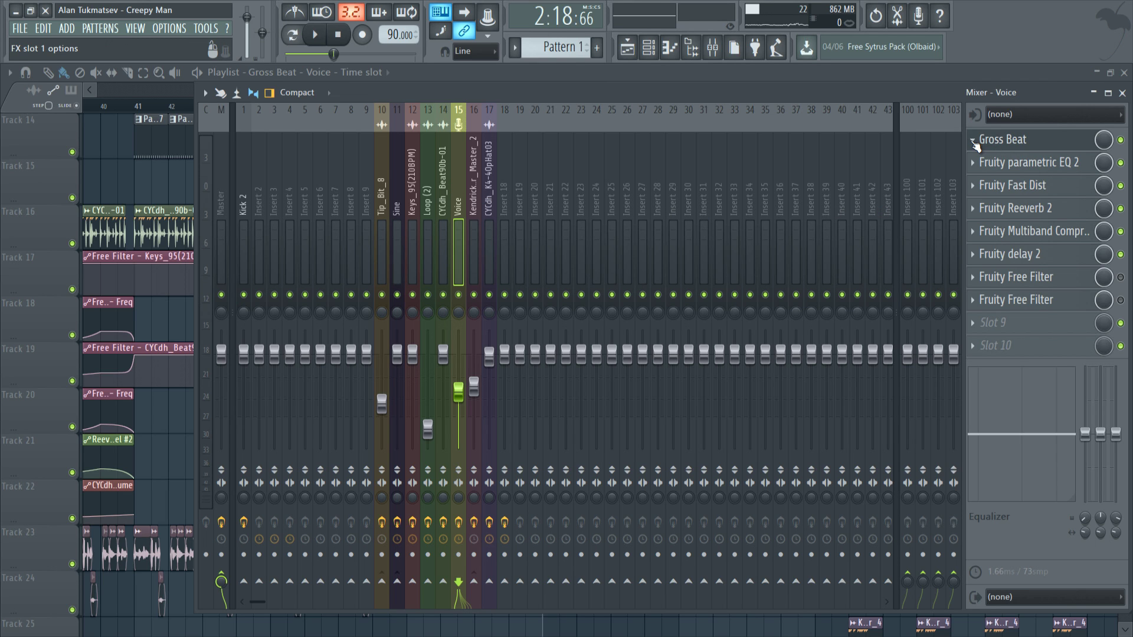
# Step: Open Gross Beat on the Voice mixer track, select the Complex 7 time envelope and return to the playlist
pyautogui.click(997, 141)
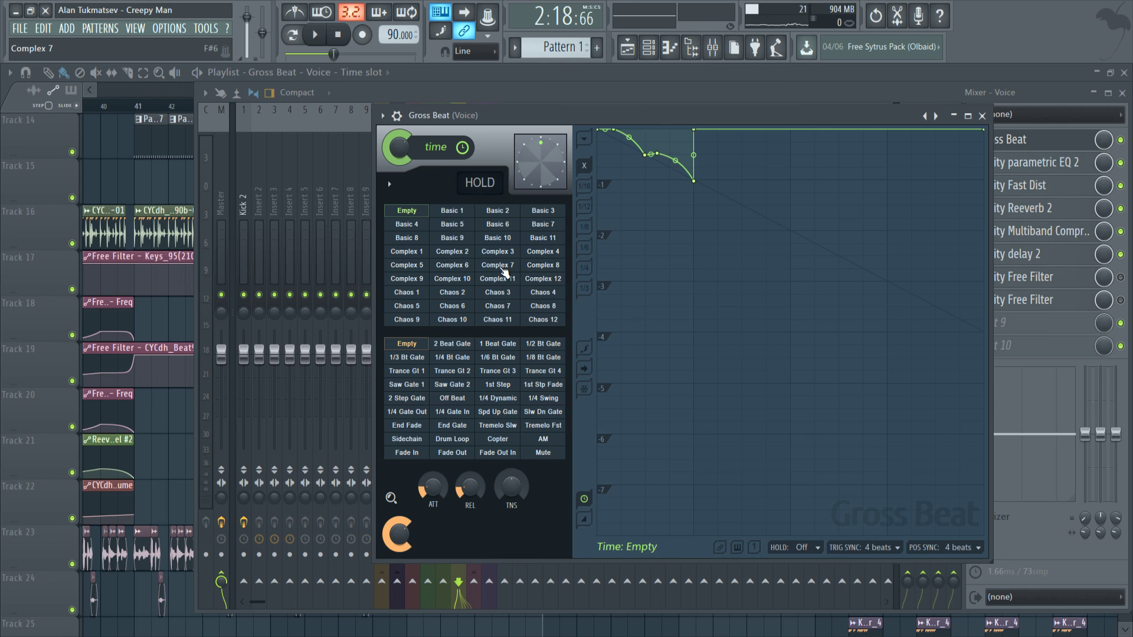
pyautogui.click(502, 268)
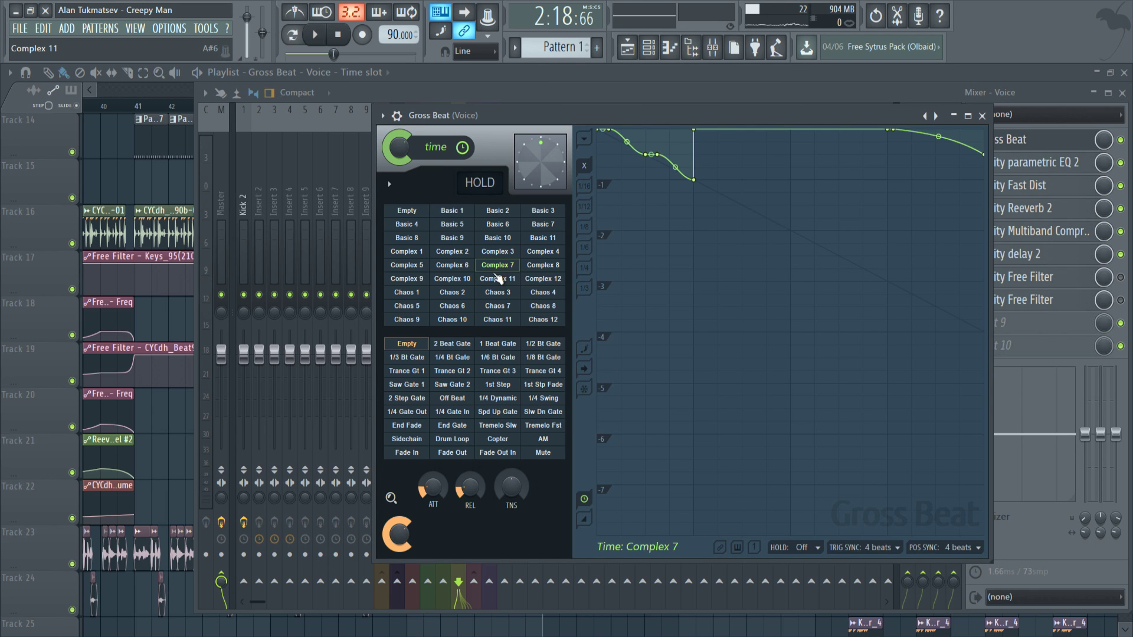
pyautogui.click(627, 48)
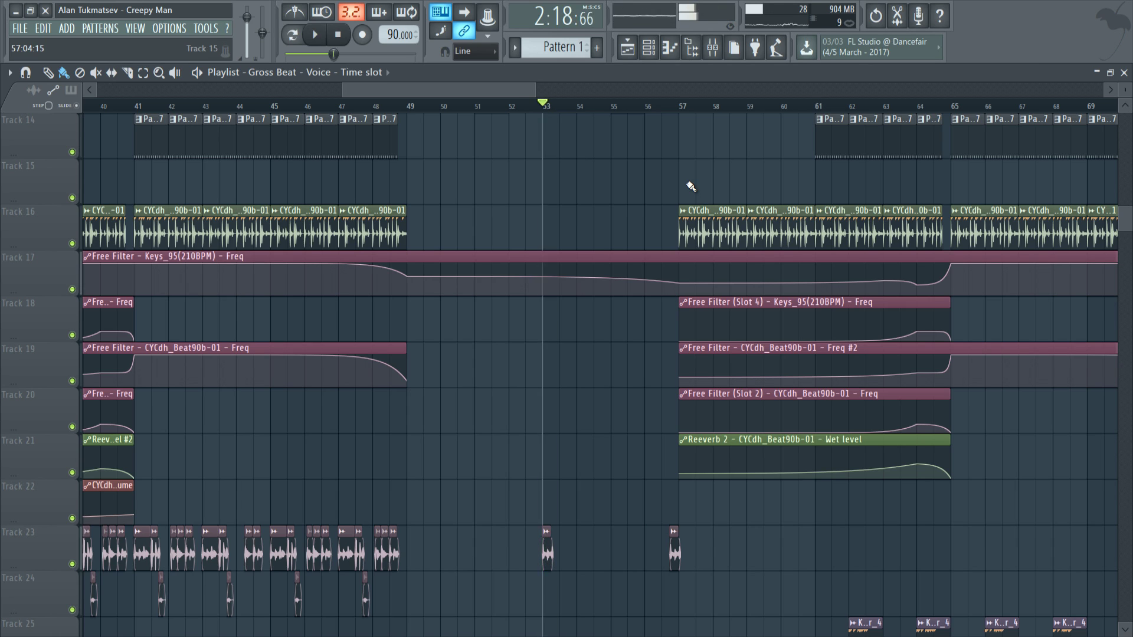
# Step: Solo Track 23 and play the vocal clip at bar 53 repeatedly to hear it with the Complex 7 envelope
pyautogui.scroll(-4, 544, 272)
pyautogui.rightClick(72, 380)
pyautogui.press('space')
pyautogui.press('space')
pyautogui.click(702, 48)
pyautogui.press('space')
pyautogui.press('space')
pyautogui.click(713, 49)
pyautogui.click(713, 49)
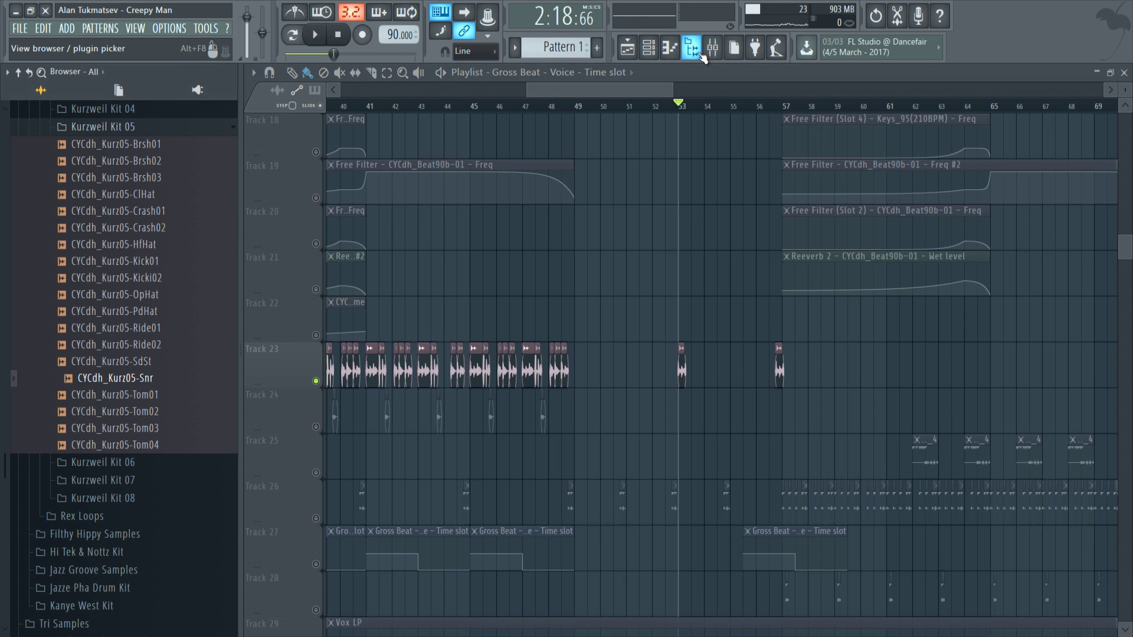
pyautogui.click(691, 48)
pyautogui.press('space')
pyautogui.press('space')
# Step: Reopen Gross Beat on the Voice mixer track and raise the final point of the Complex 7 time envelope to the top line
pyautogui.click(713, 48)
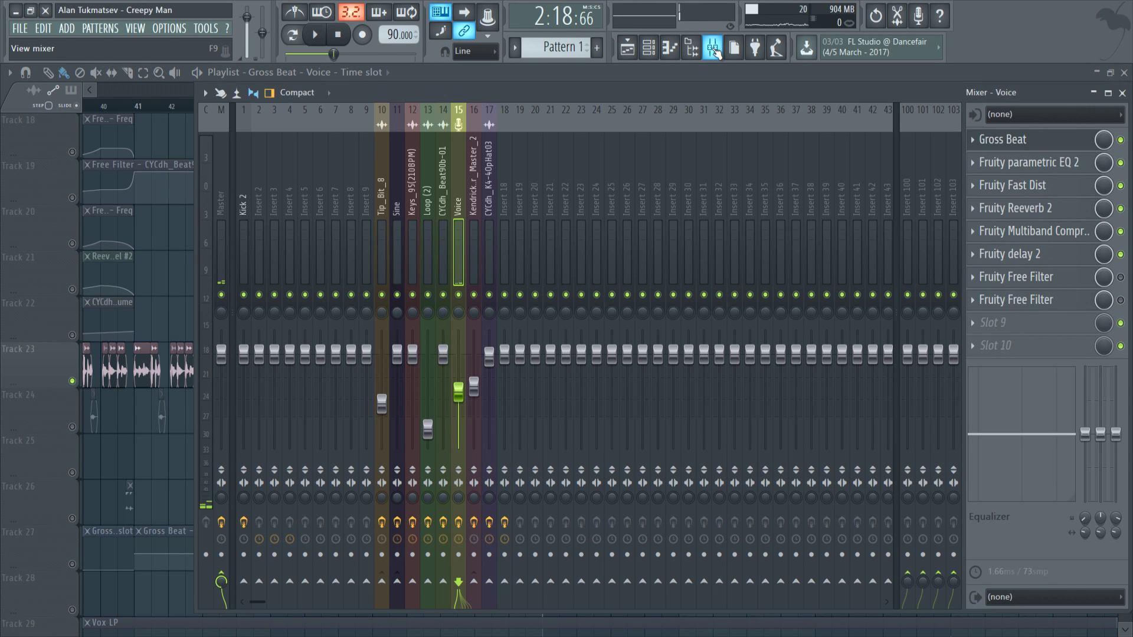
pyautogui.click(1001, 142)
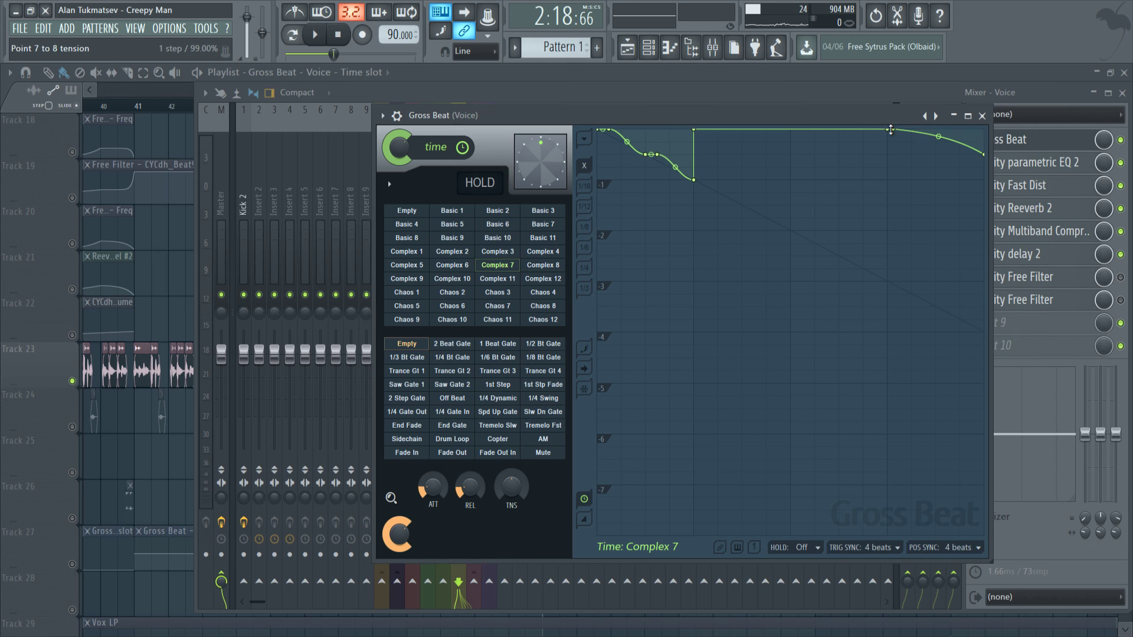
pyautogui.moveTo(985, 152); pyautogui.dragTo(987, 129)
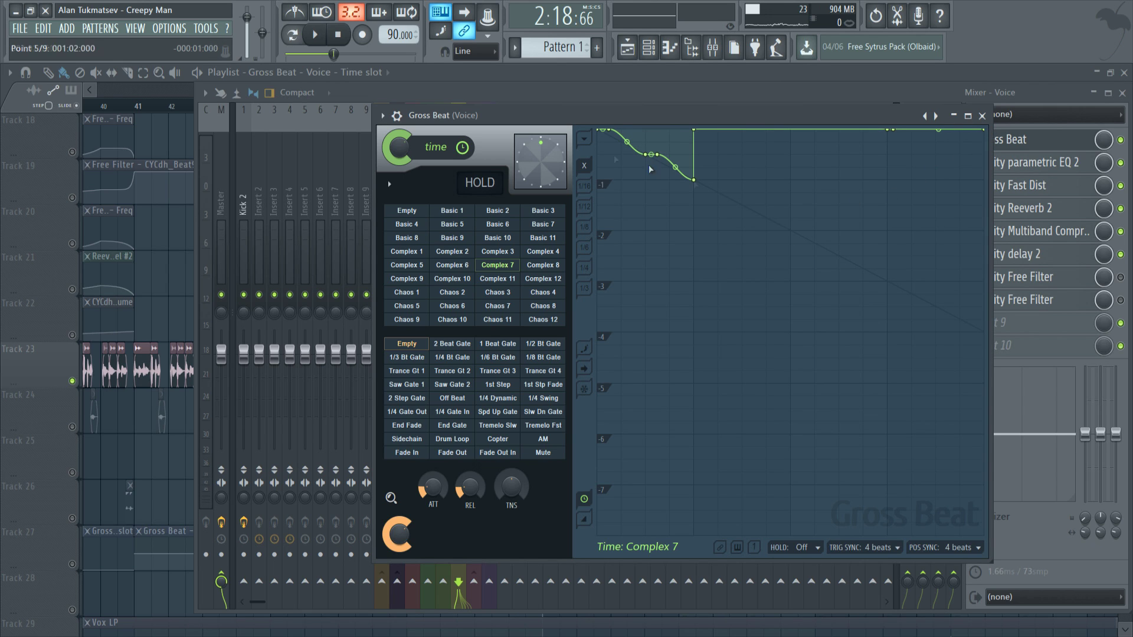
# Step: Compare the custom envelope in the Empty time slot with Complex 7 by switching between them, ending on Empty
pyautogui.click(407, 211)
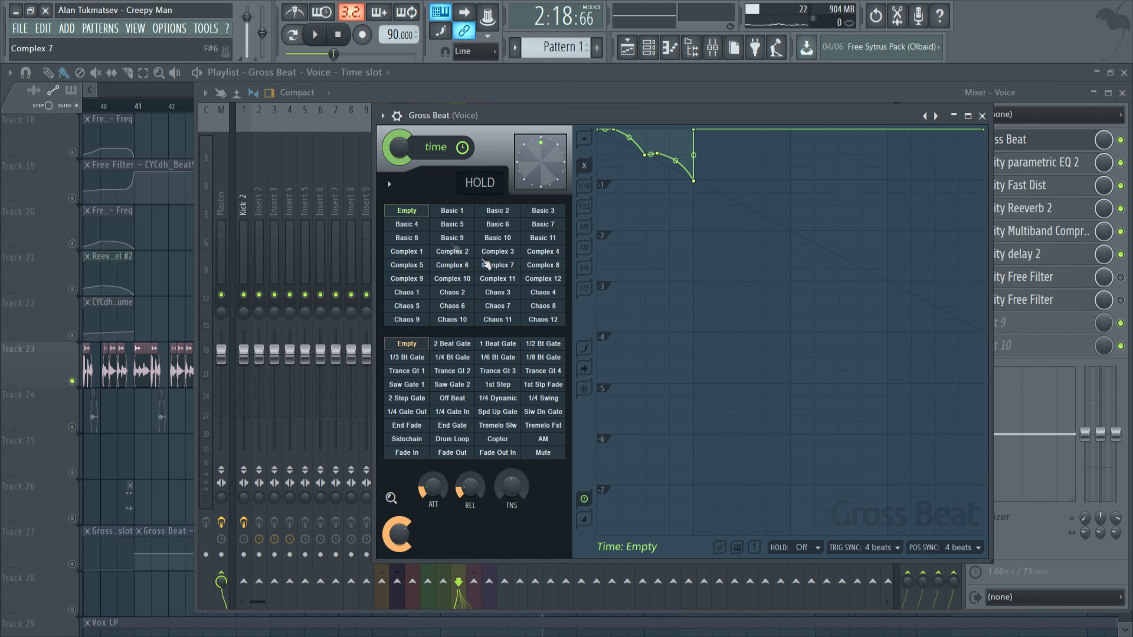
pyautogui.click(503, 267)
pyautogui.click(407, 211)
pyautogui.click(497, 268)
pyautogui.click(415, 212)
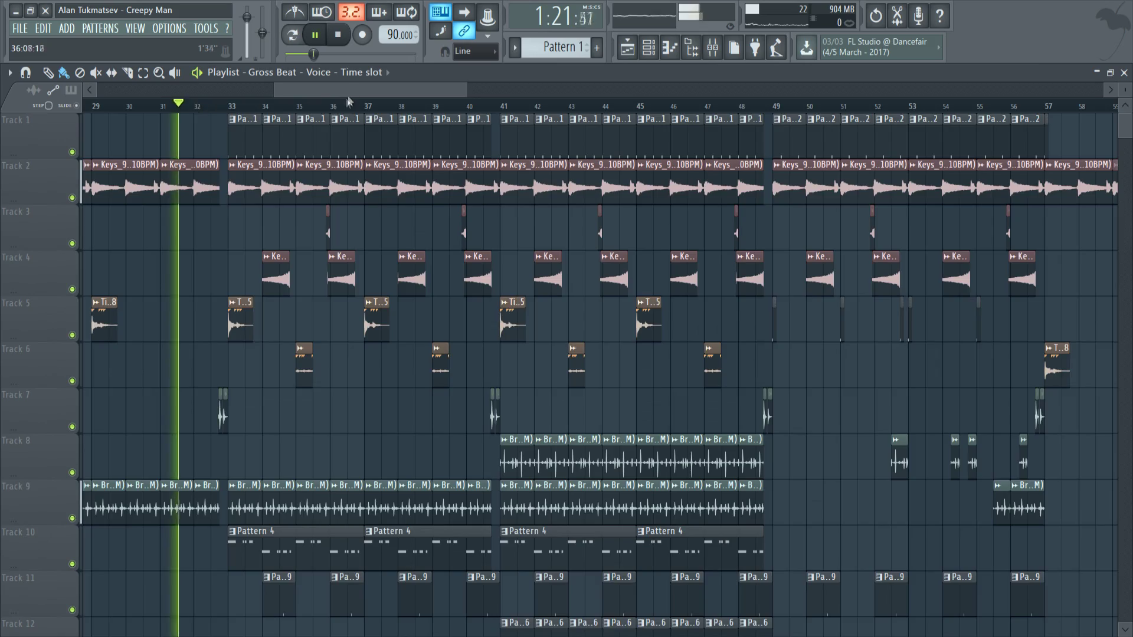
# Step: Look through the playlist's clips and automation tracks while the arrangement plays from about bar 31 to bar 40
pyautogui.hscroll(-5, 348, 101)
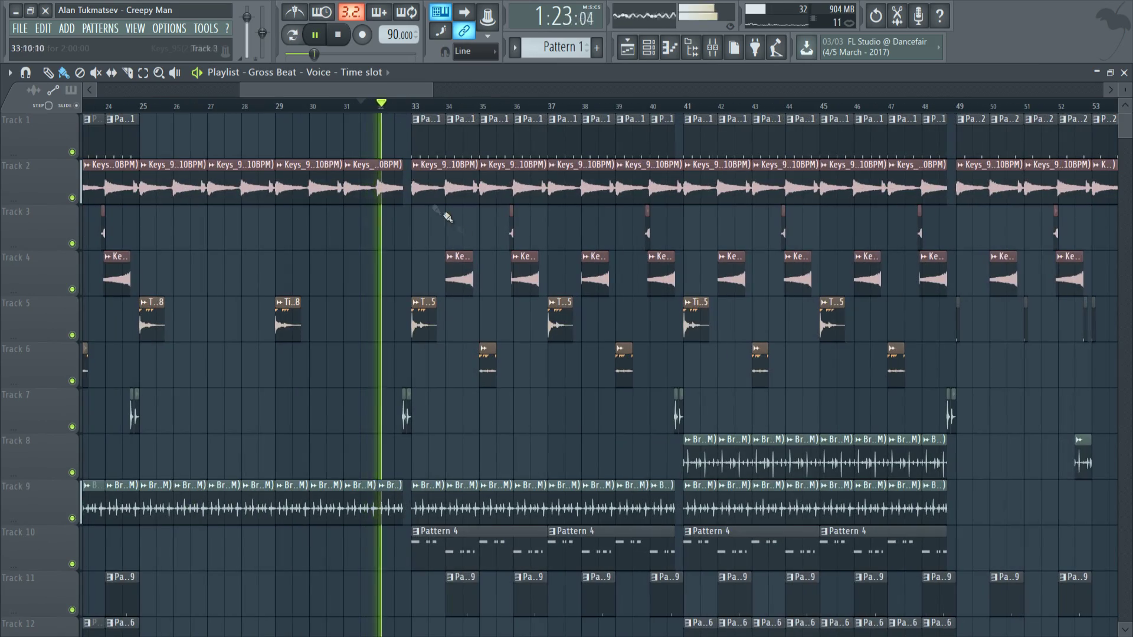
pyautogui.scroll(-5, 506, 233)
pyautogui.scroll(-7, 505, 233)
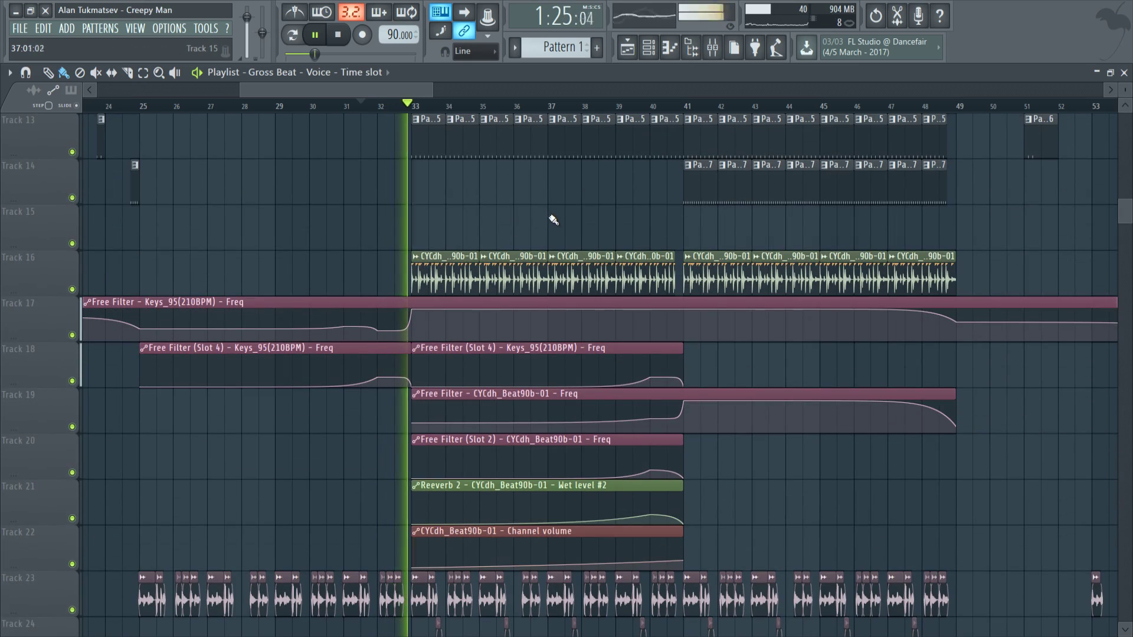
pyautogui.scroll(-10, 558, 224)
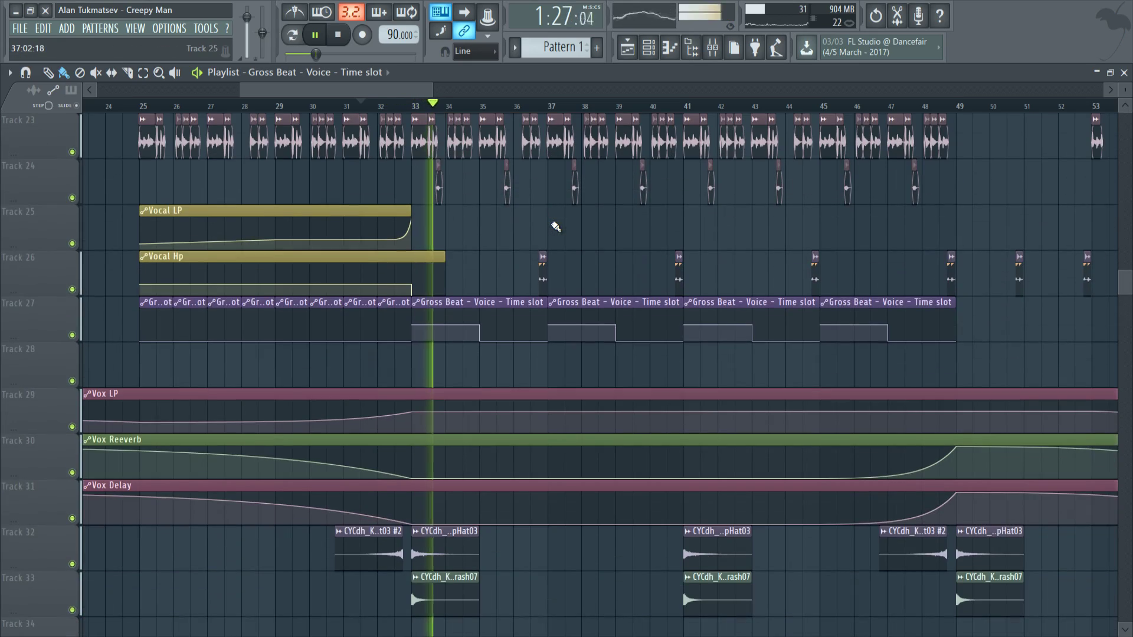
pyautogui.scroll(5, 573, 229)
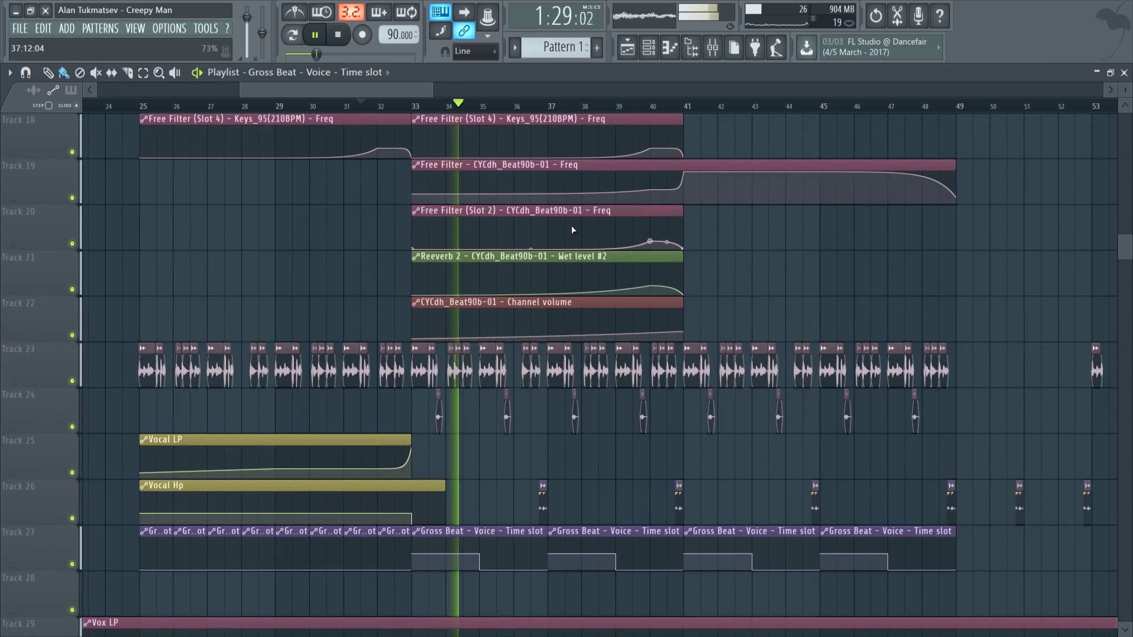
pyautogui.scroll(-2, 571, 226)
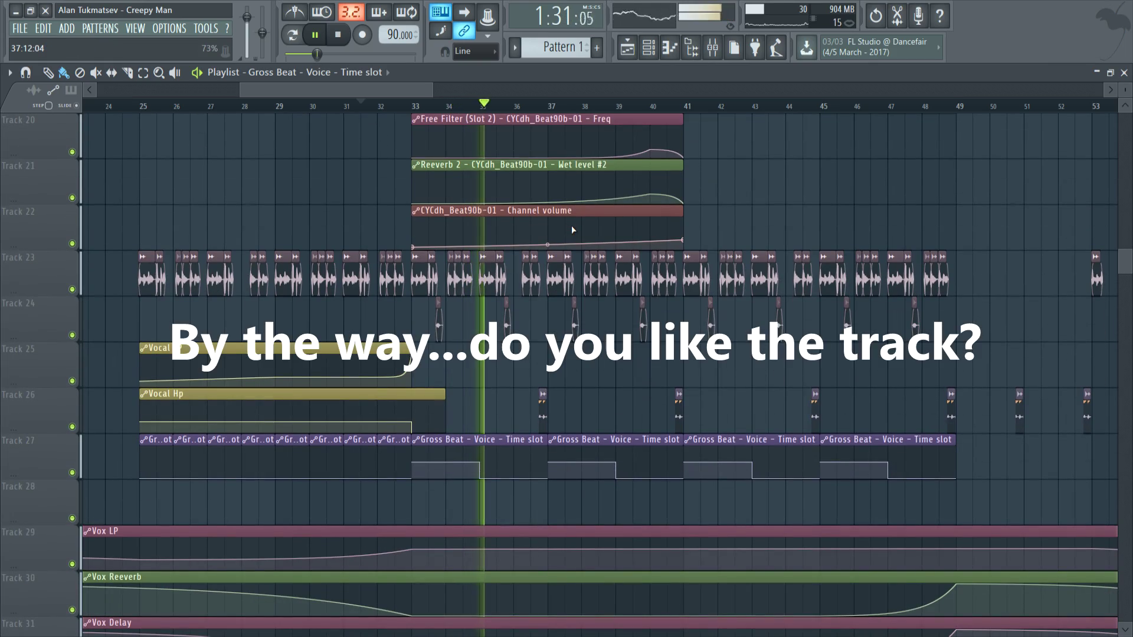
pyautogui.scroll(12, 589, 242)
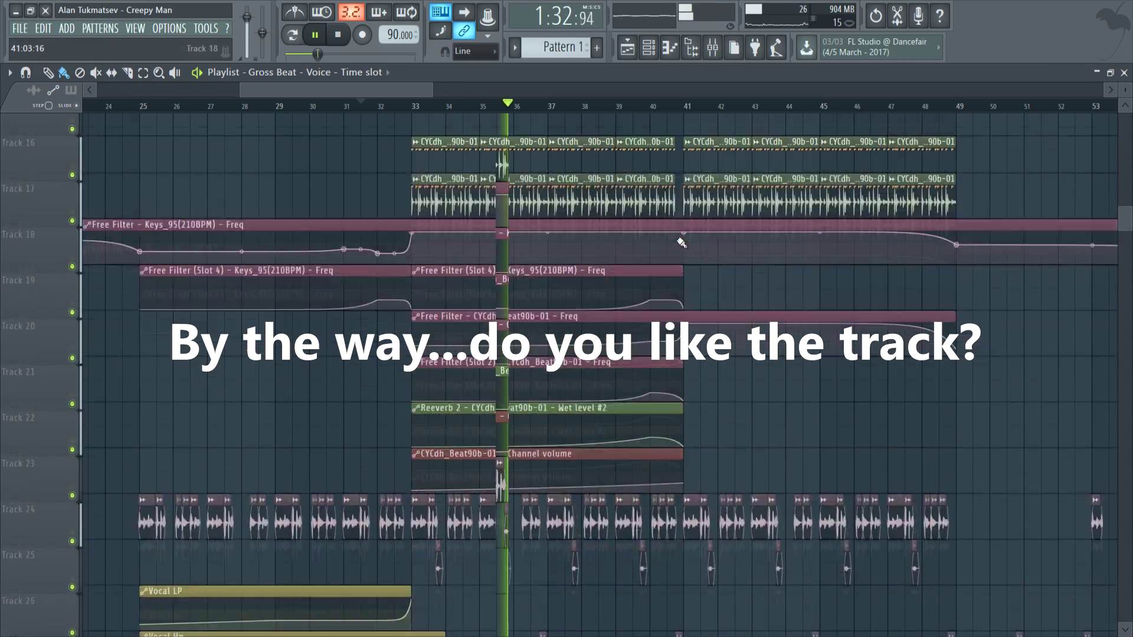
pyautogui.scroll(4, 680, 243)
pyautogui.moveTo(426, 90); pyautogui.dragTo(460, 88)
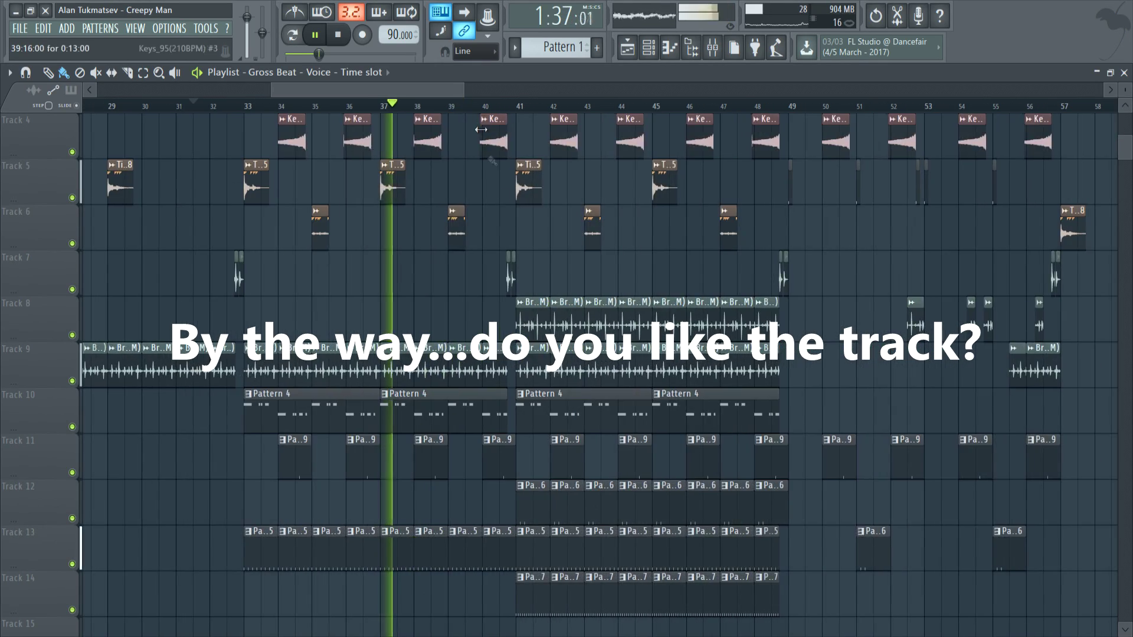
pyautogui.scroll(3, 522, 227)
pyautogui.moveTo(444, 90); pyautogui.dragTo(464, 91)
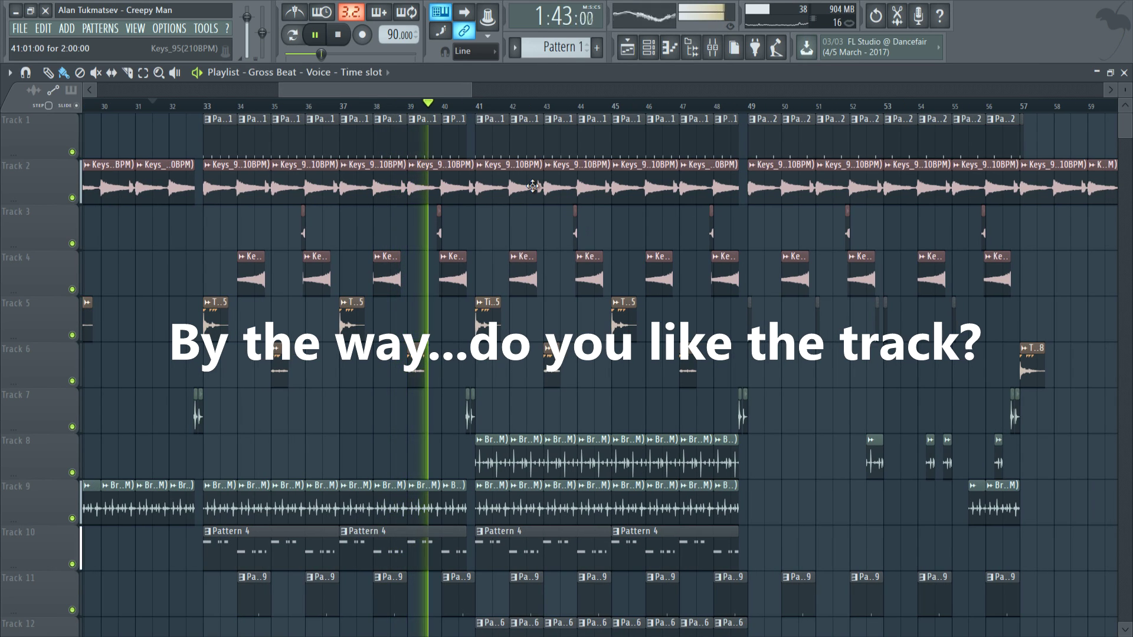
pyautogui.scroll(-8, 532, 186)
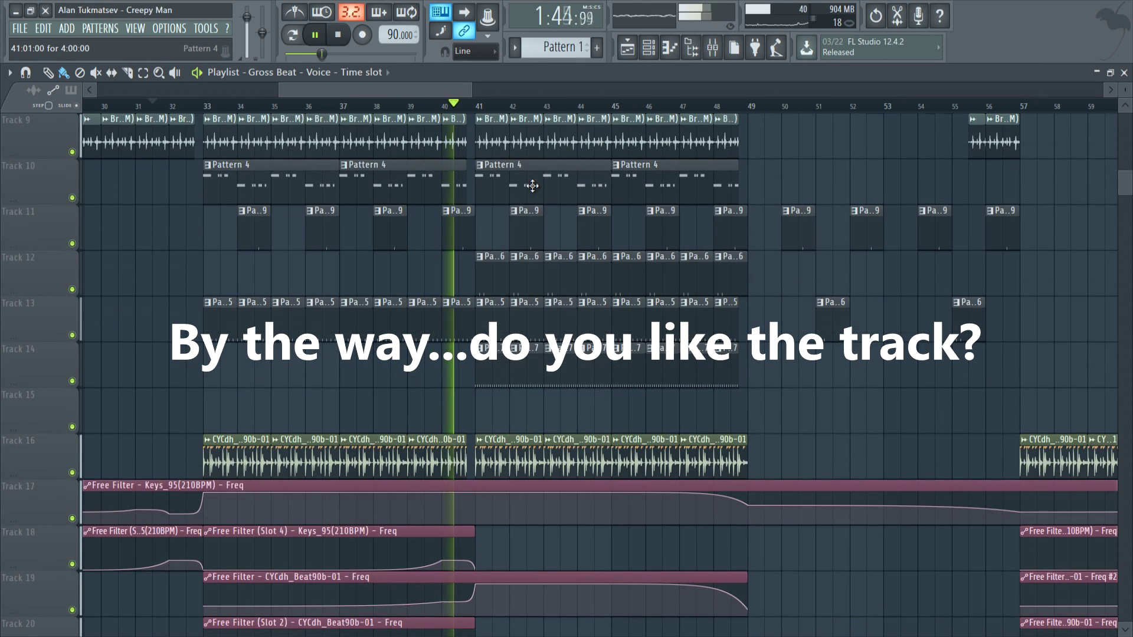